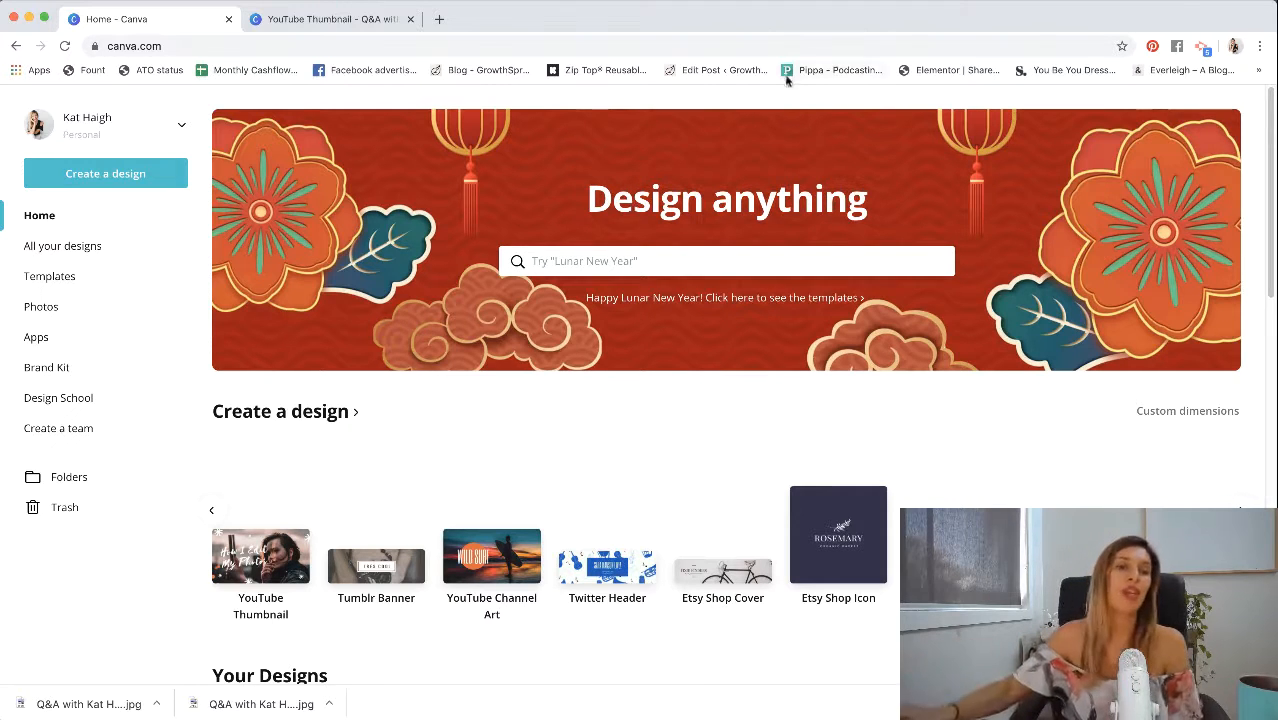
left_click(105, 173)
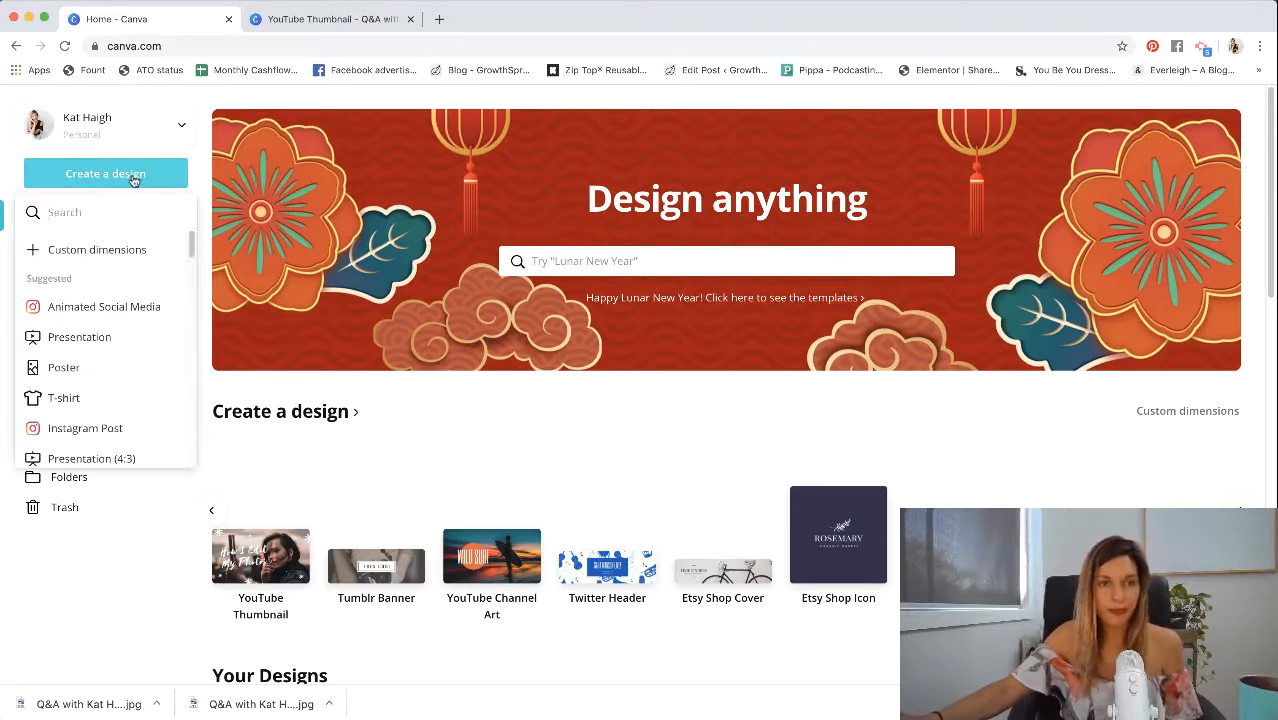
left_click(355, 456)
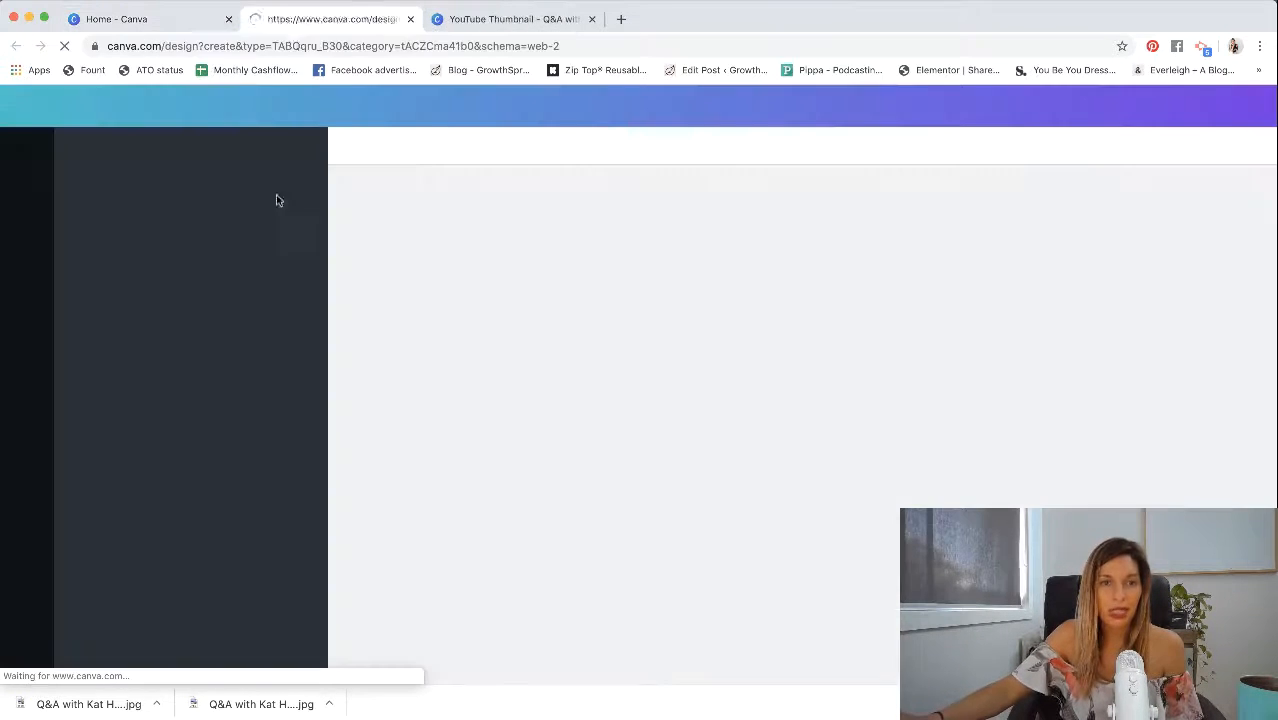
left_click(163, 28)
left_click(719, 379)
- Start a new blank YouTube Thumbnail design from the home page's design types
scroll(460, 450, "down", 1)
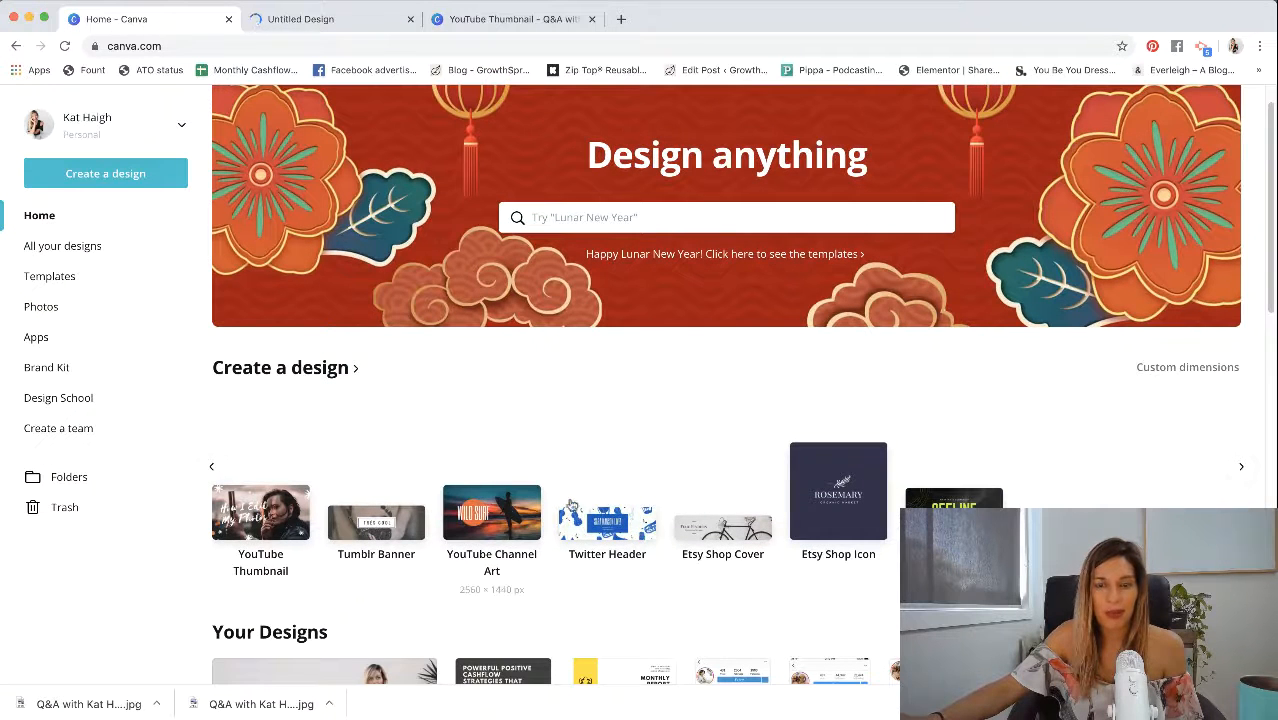
scroll(505, 509, "down", 2)
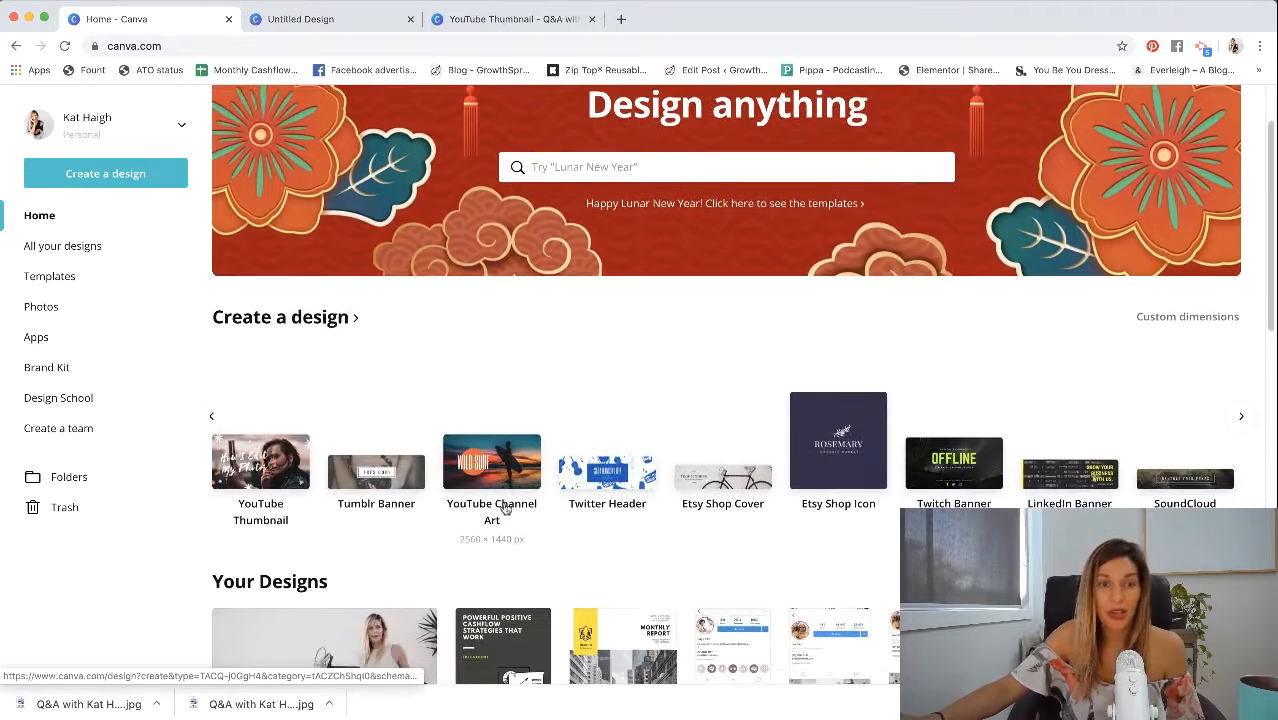
scroll(260, 452, "down", 1)
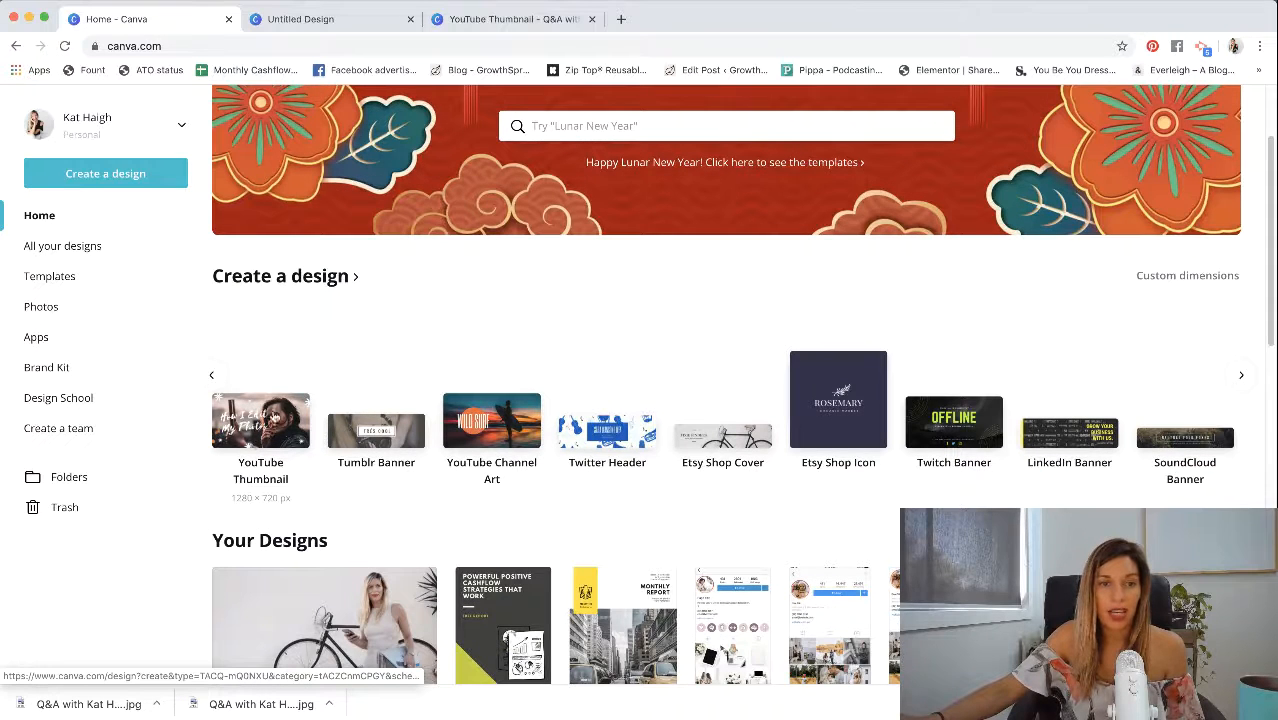
left_click(262, 420)
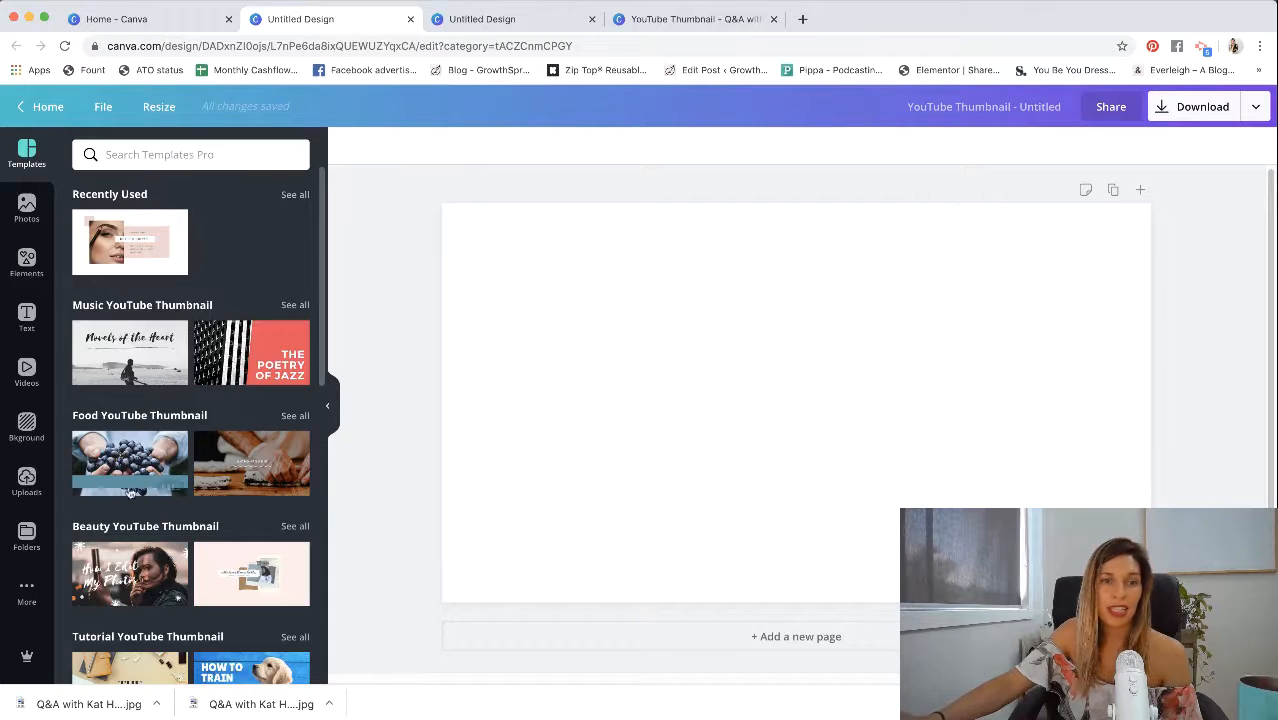
- Browse the YouTube thumbnail templates and apply the "My Daily Skincare Routine!" template to the page
scroll(323, 470, "down", 5)
scroll(323, 470, "down", 7)
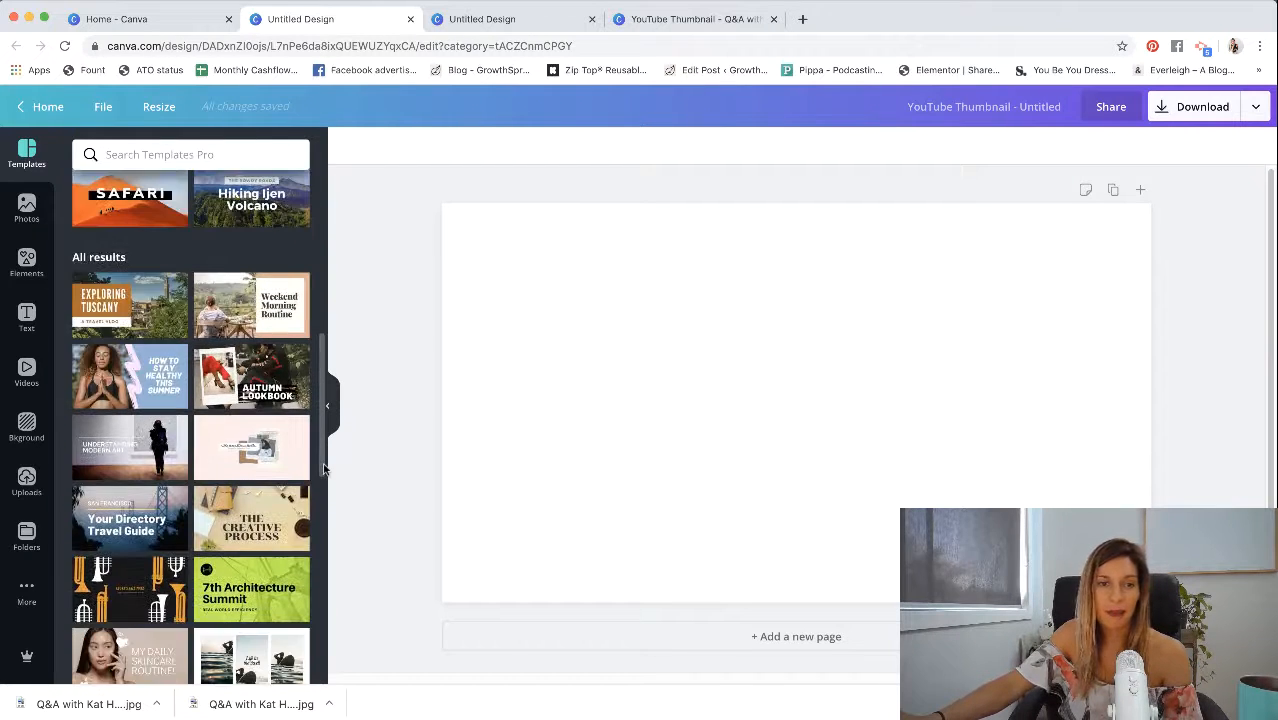
scroll(323, 470, "down", 1)
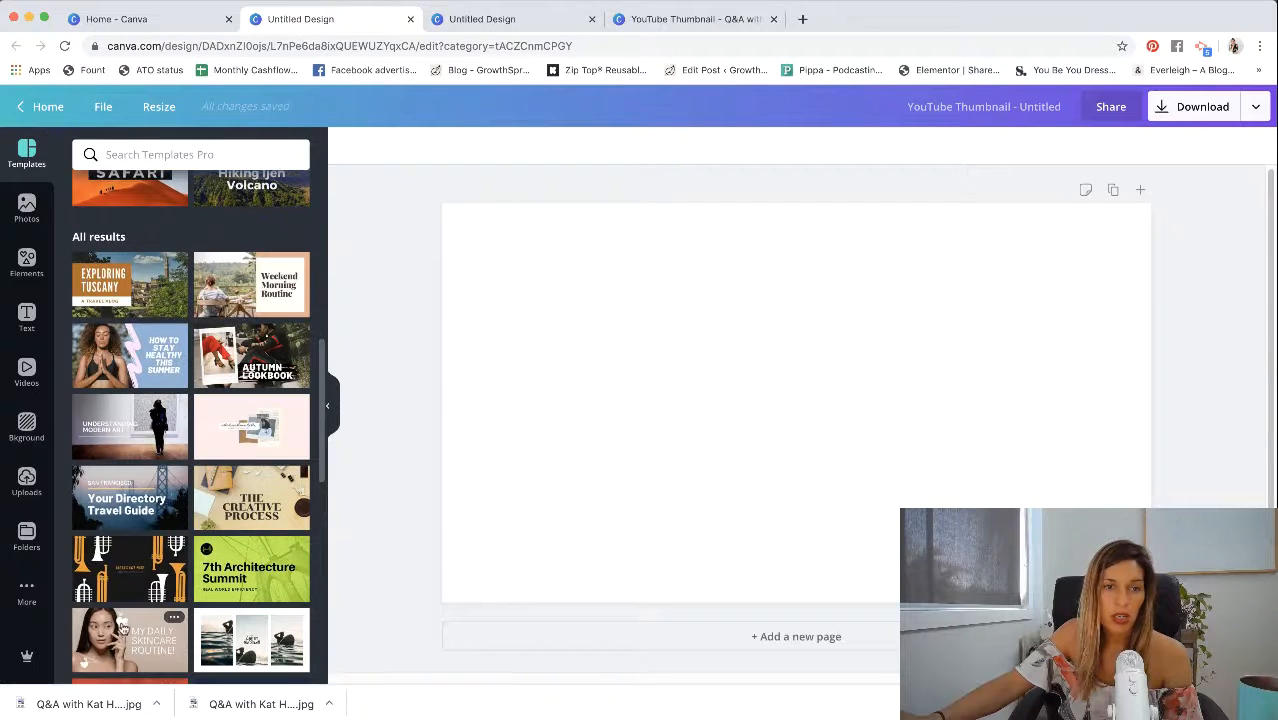
left_click(121, 628)
- Delete the template's background photo and fill the page background with the mauve colour, trying the pale pink first
left_click(726, 342)
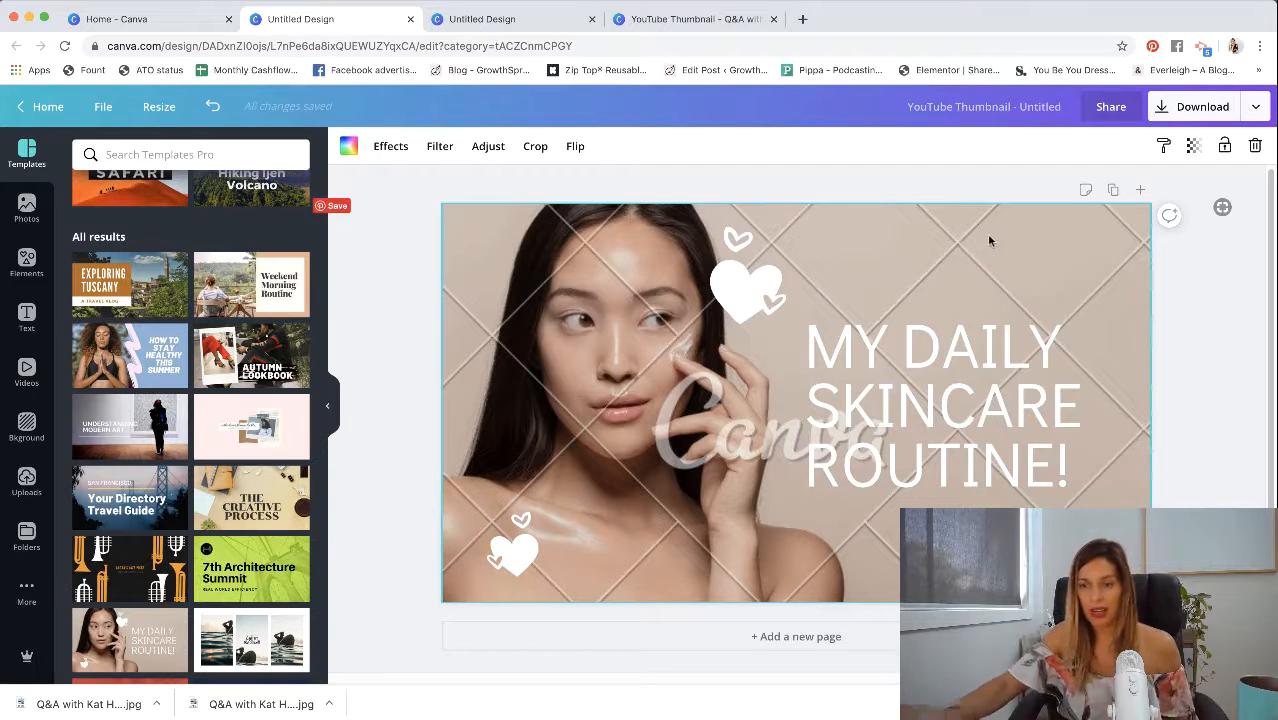
key("Delete")
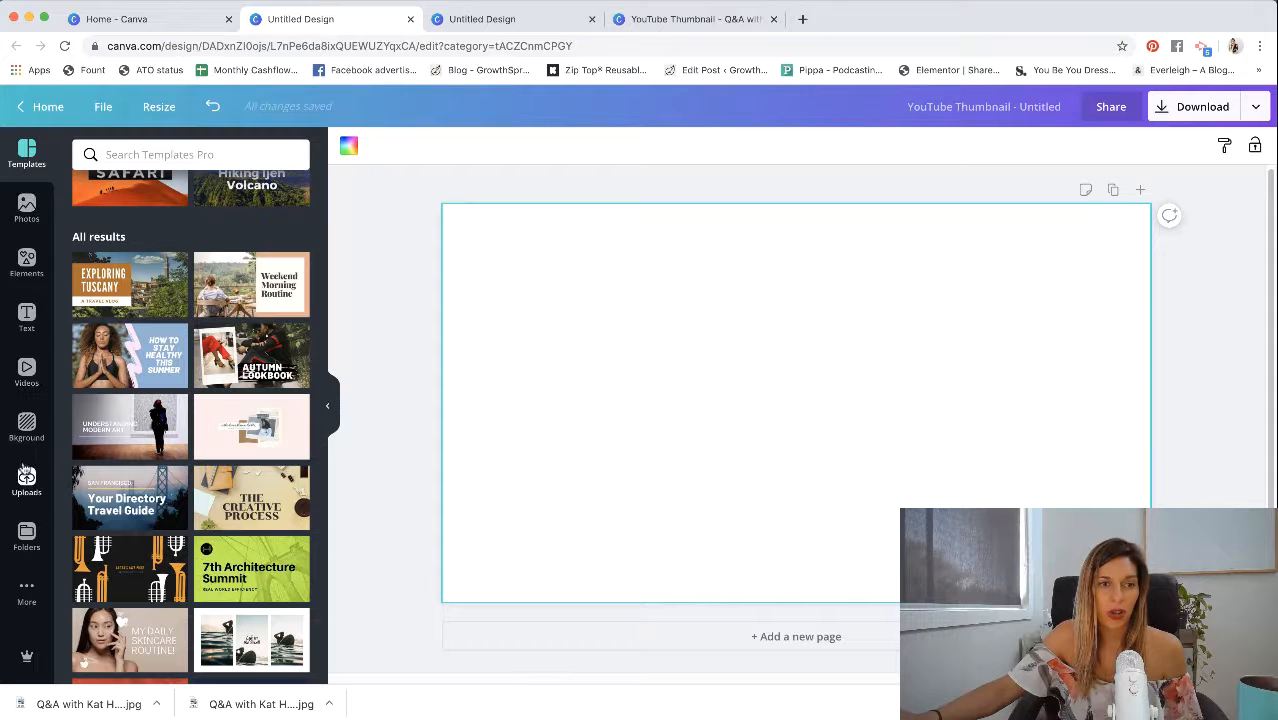
left_click(26, 262)
left_click(26, 422)
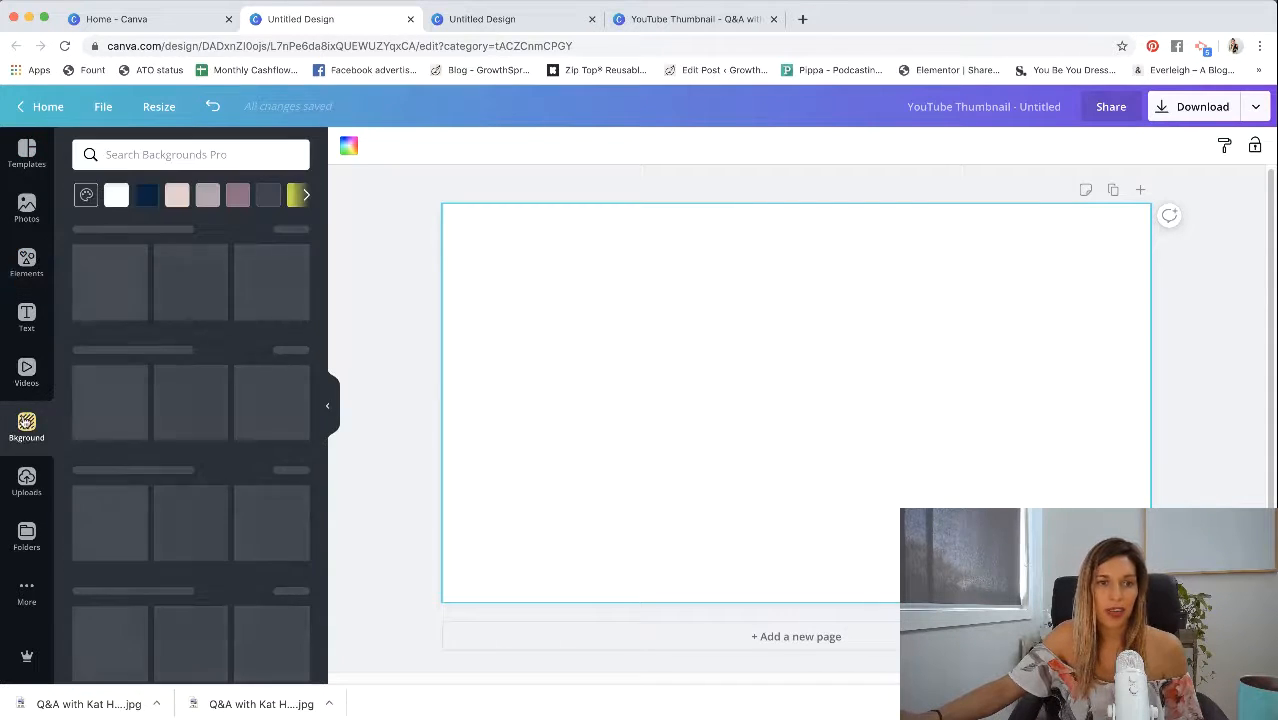
left_click(175, 198)
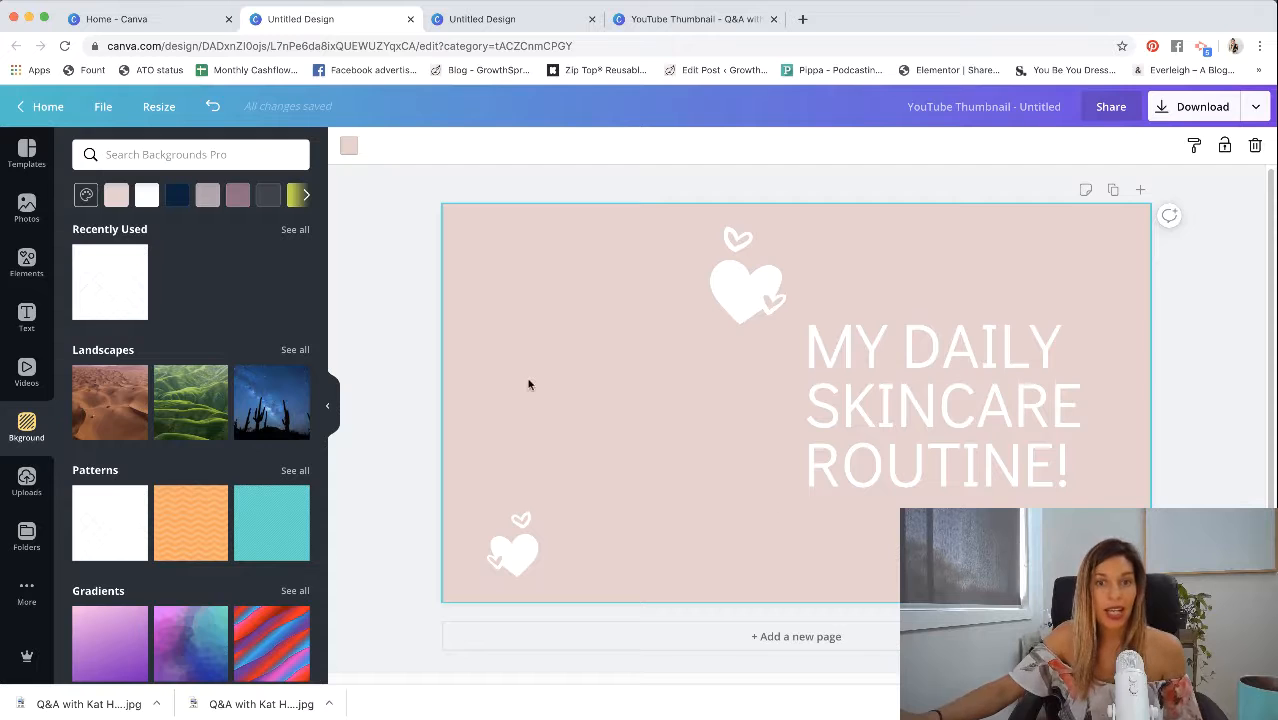
left_click(232, 196)
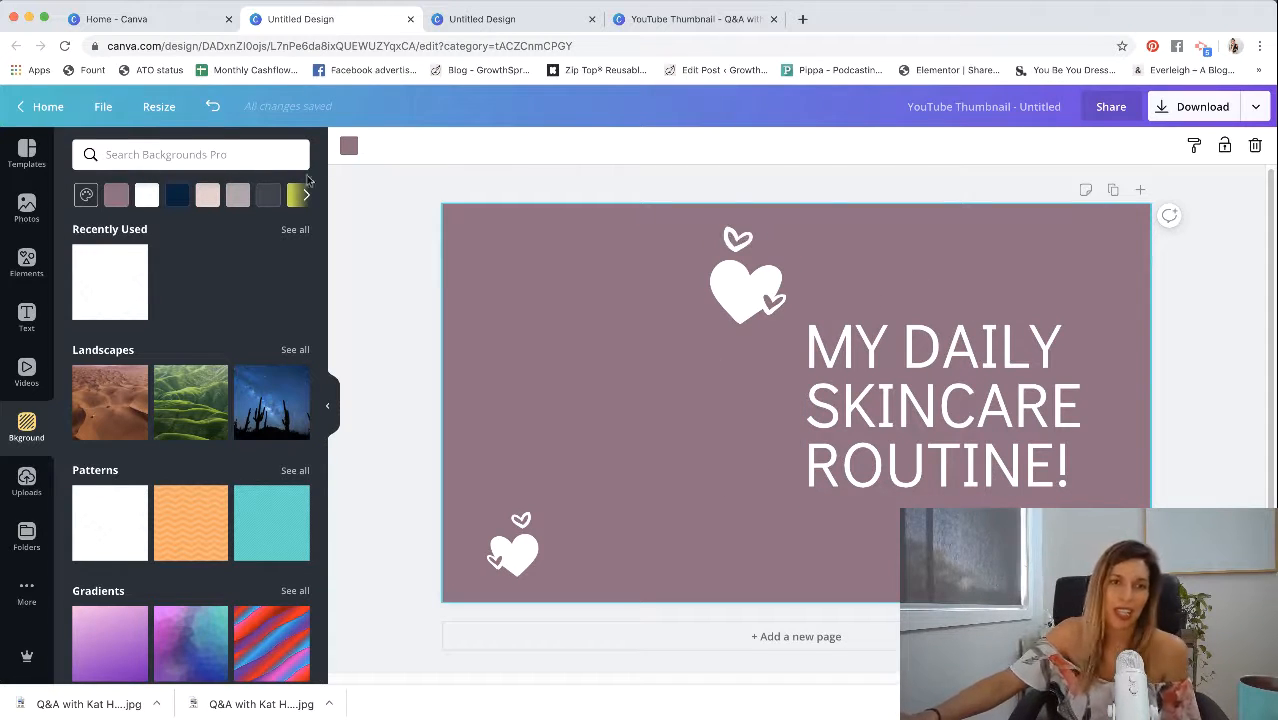
- Add the uploaded portrait of the woman standing outdoors in a pale dress and place it on the page's left half
left_click(16, 495)
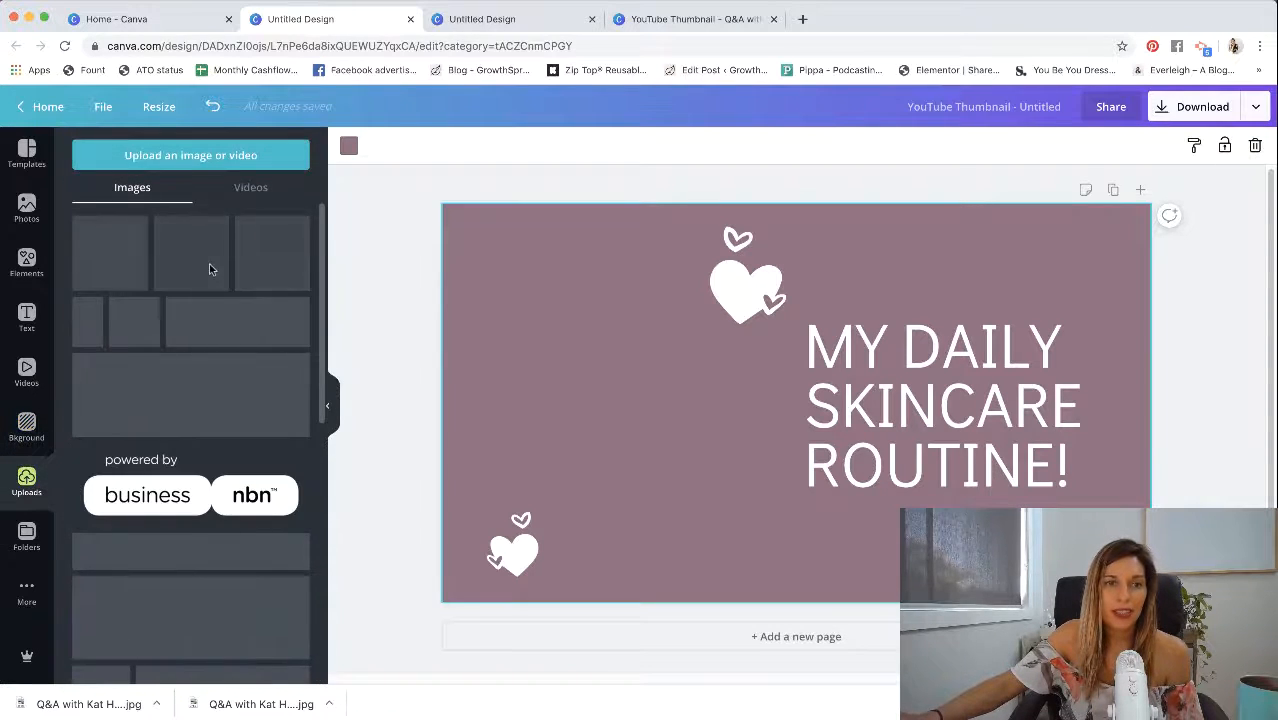
scroll(228, 259, "down", 10)
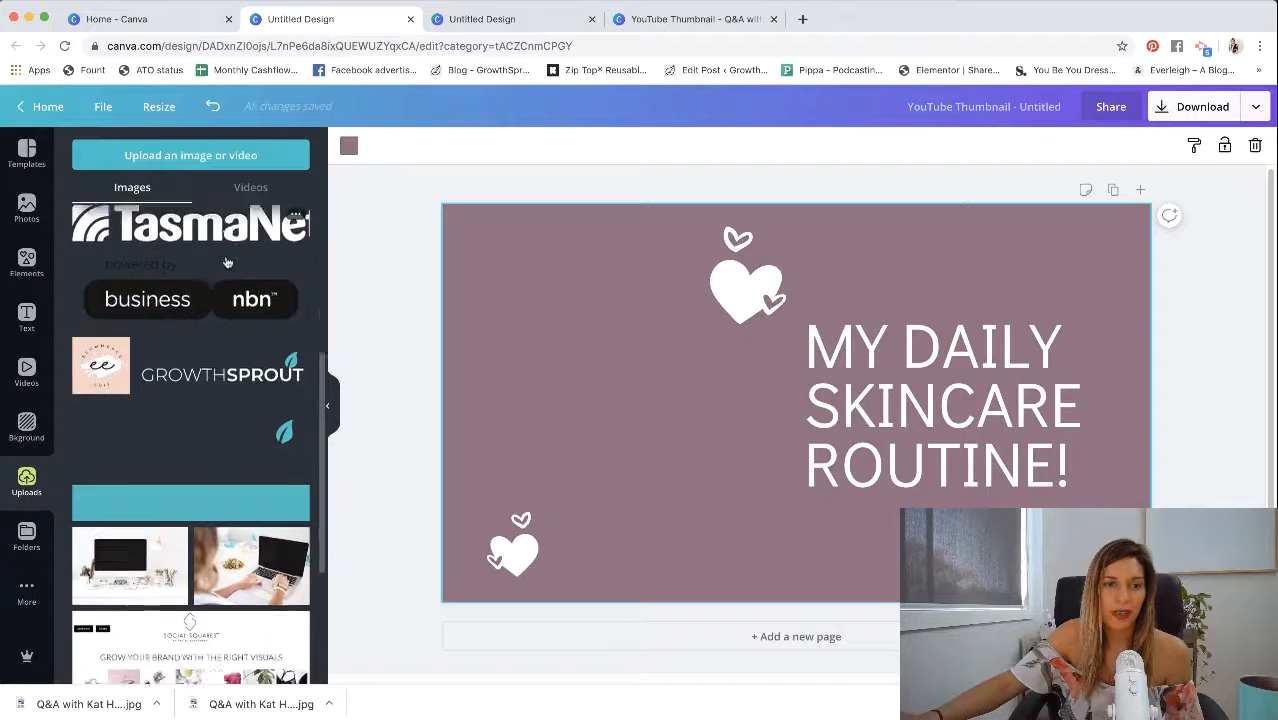
scroll(192, 422, "down", 6)
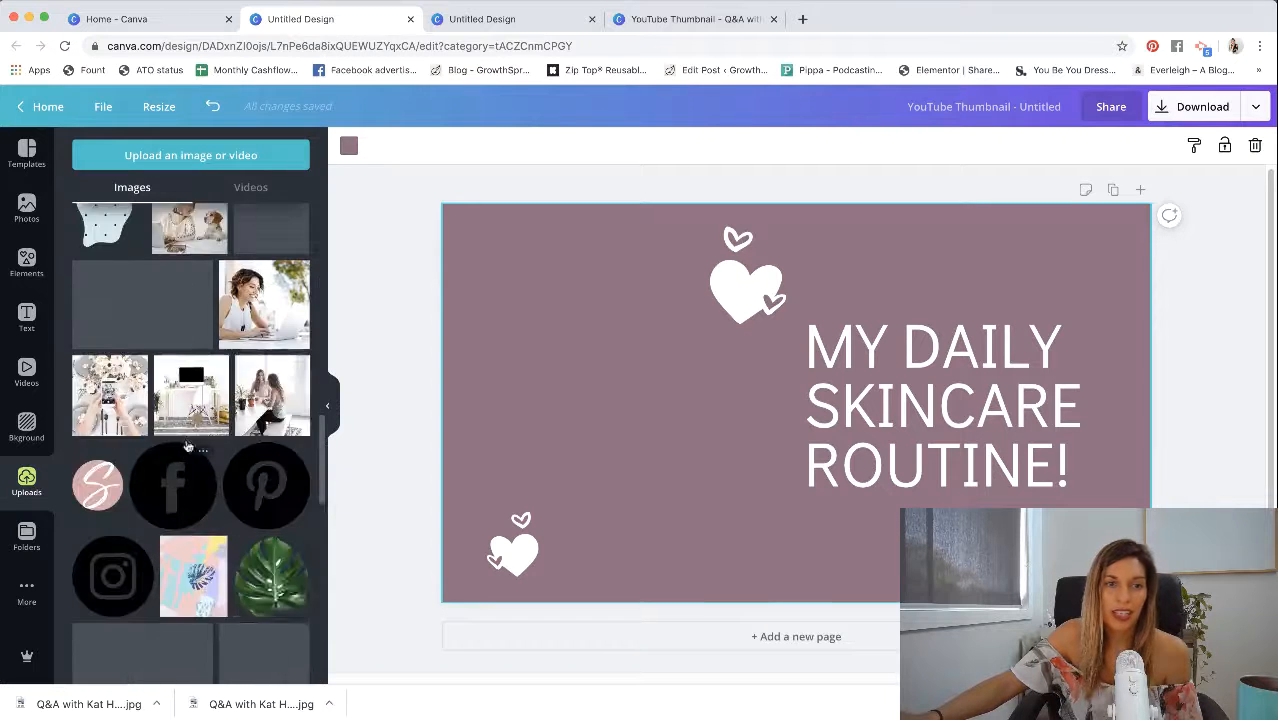
scroll(201, 425, "down", 6)
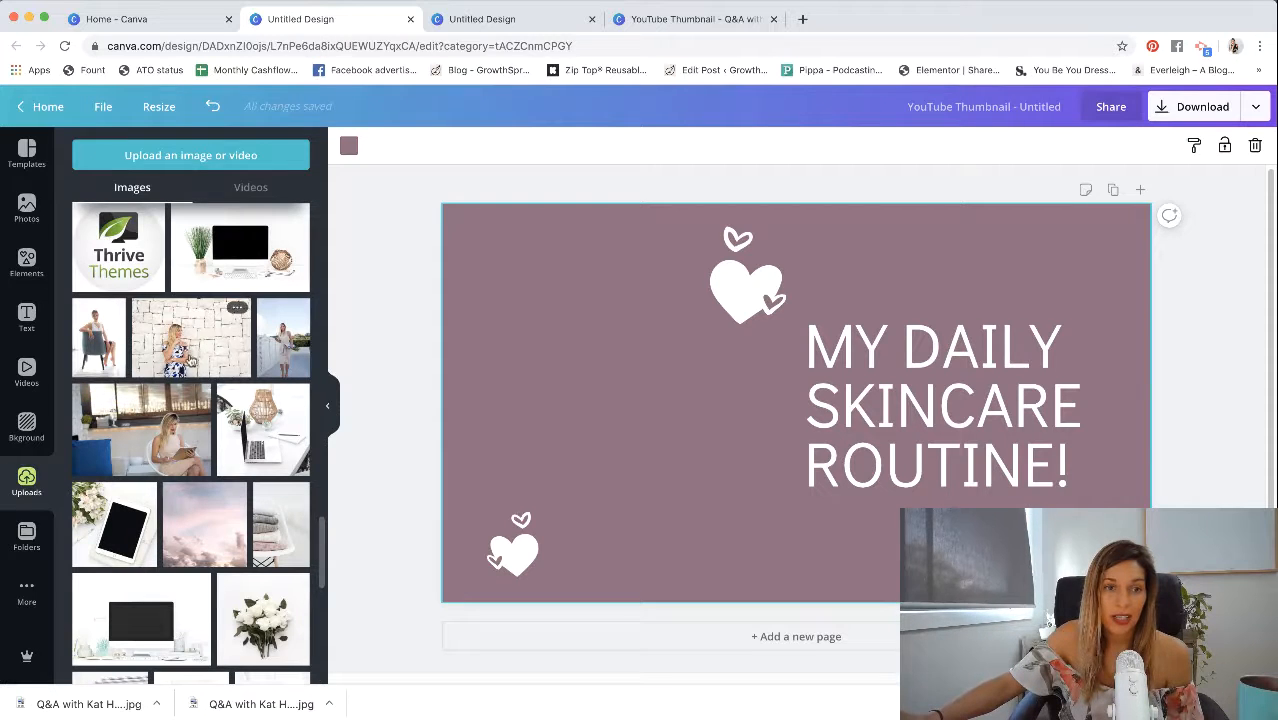
left_click(280, 345)
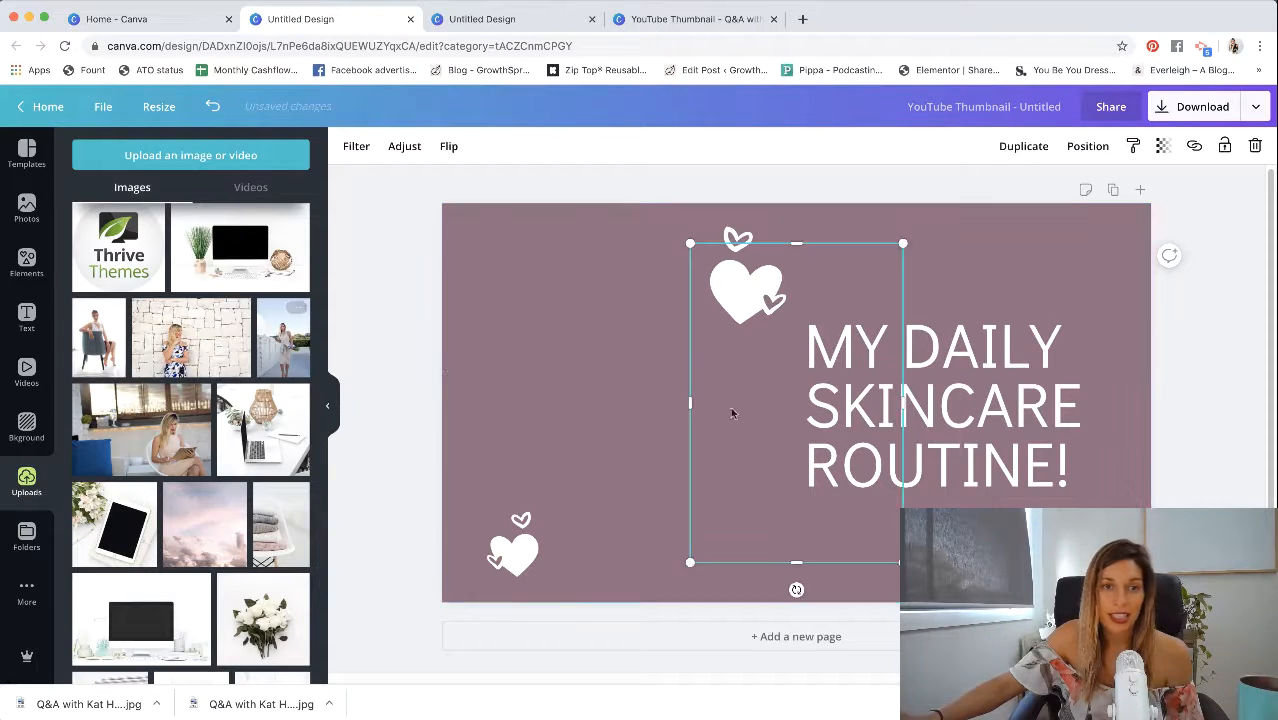
left_click_drag(815, 427, 599, 482)
- Try to stretch the portrait over the full page height, widen it, and crop it from its left edge
left_click_drag(583, 263, 625, 208)
left_click_drag(628, 353, 642, 390)
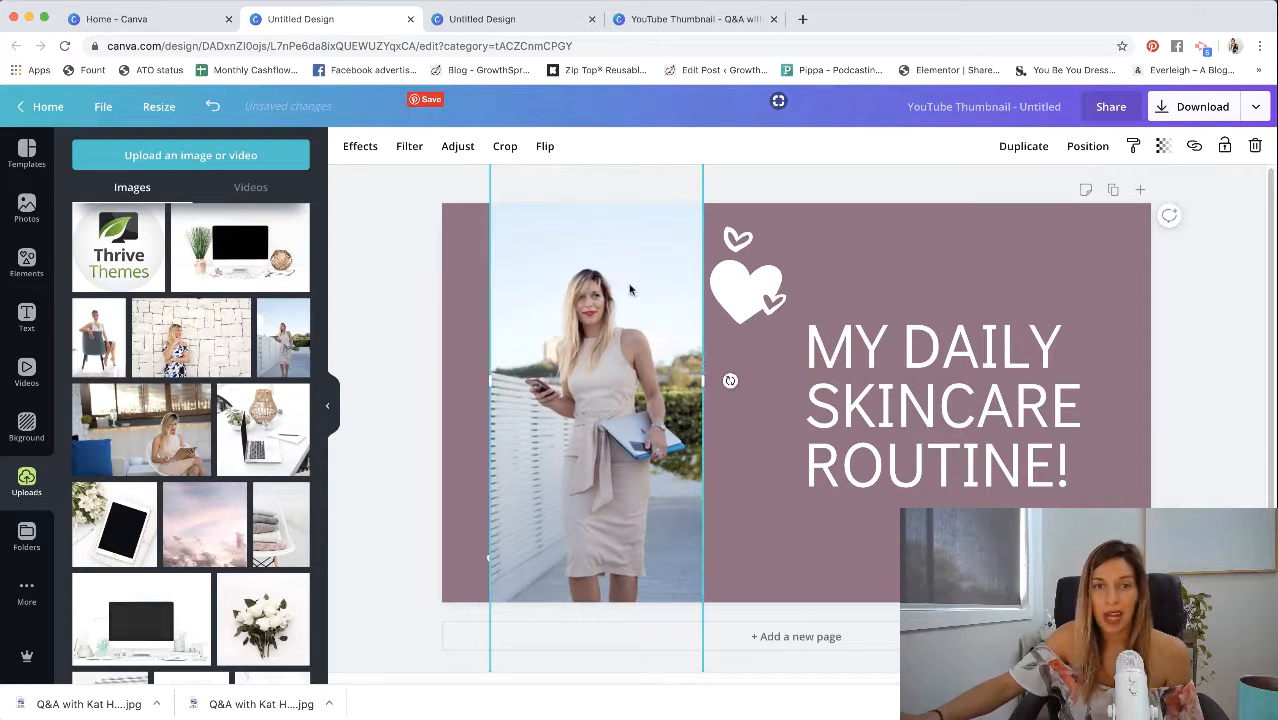
left_click_drag(707, 382, 923, 377)
left_click_drag(831, 384, 773, 447)
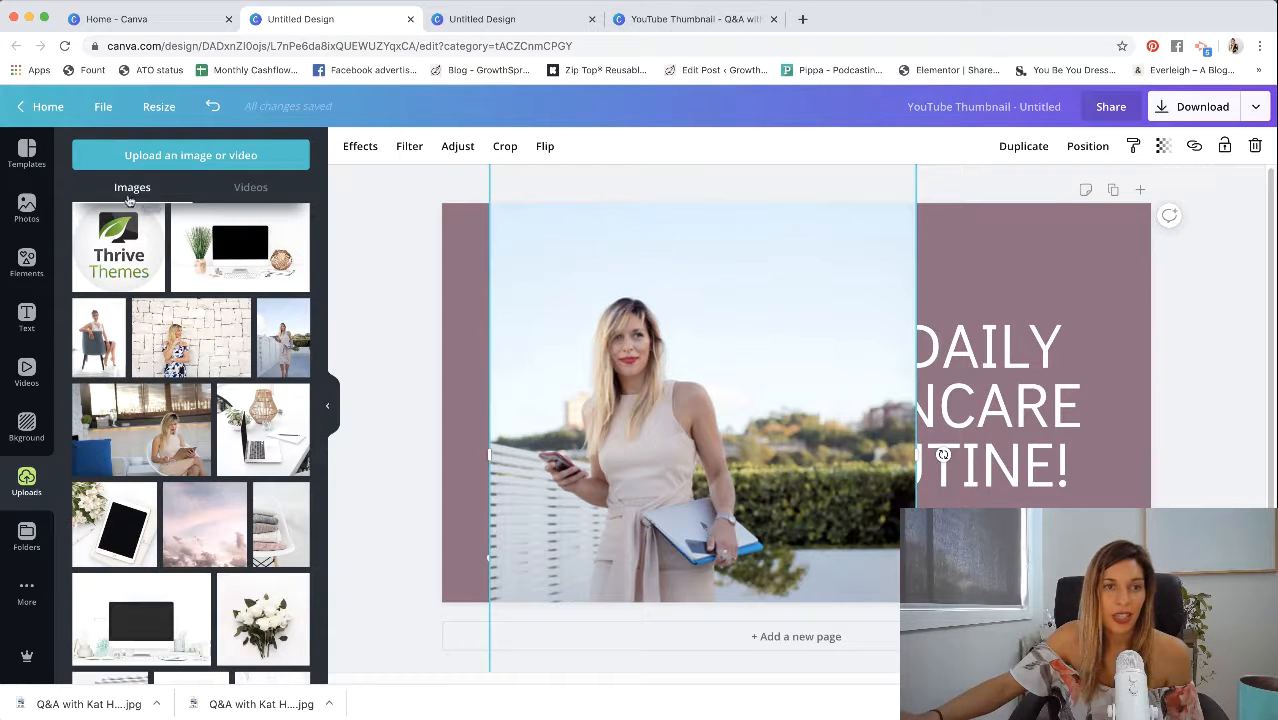
left_click_drag(491, 457, 714, 456)
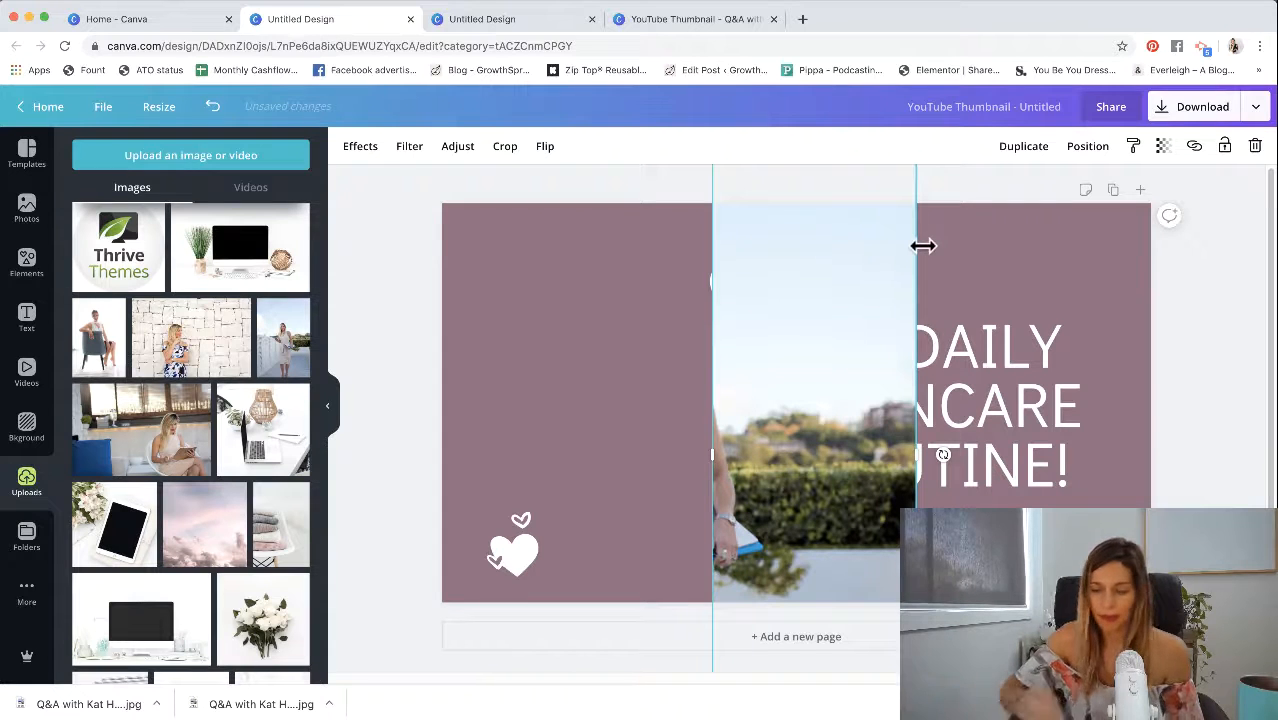
- Undo the portrait's resizing and cropping changes back to its small uncropped size
key("super+z")
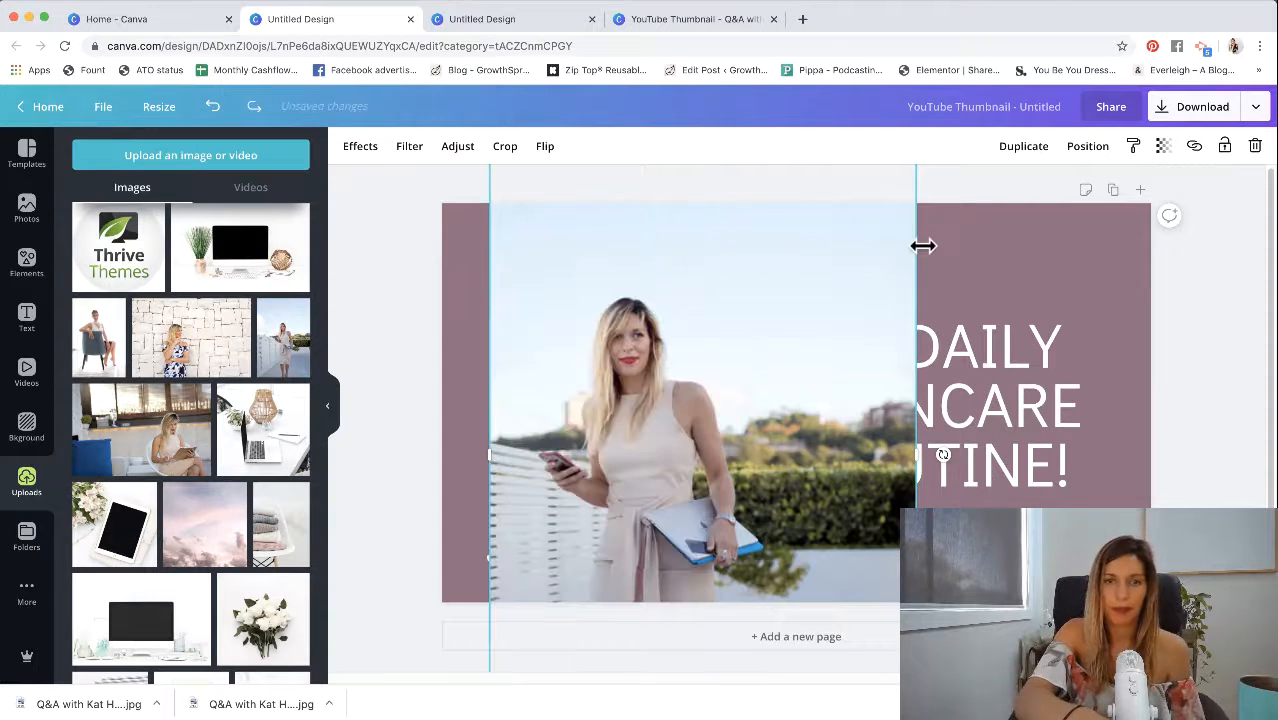
key("super+z")
key("super+z")
key("super+z")
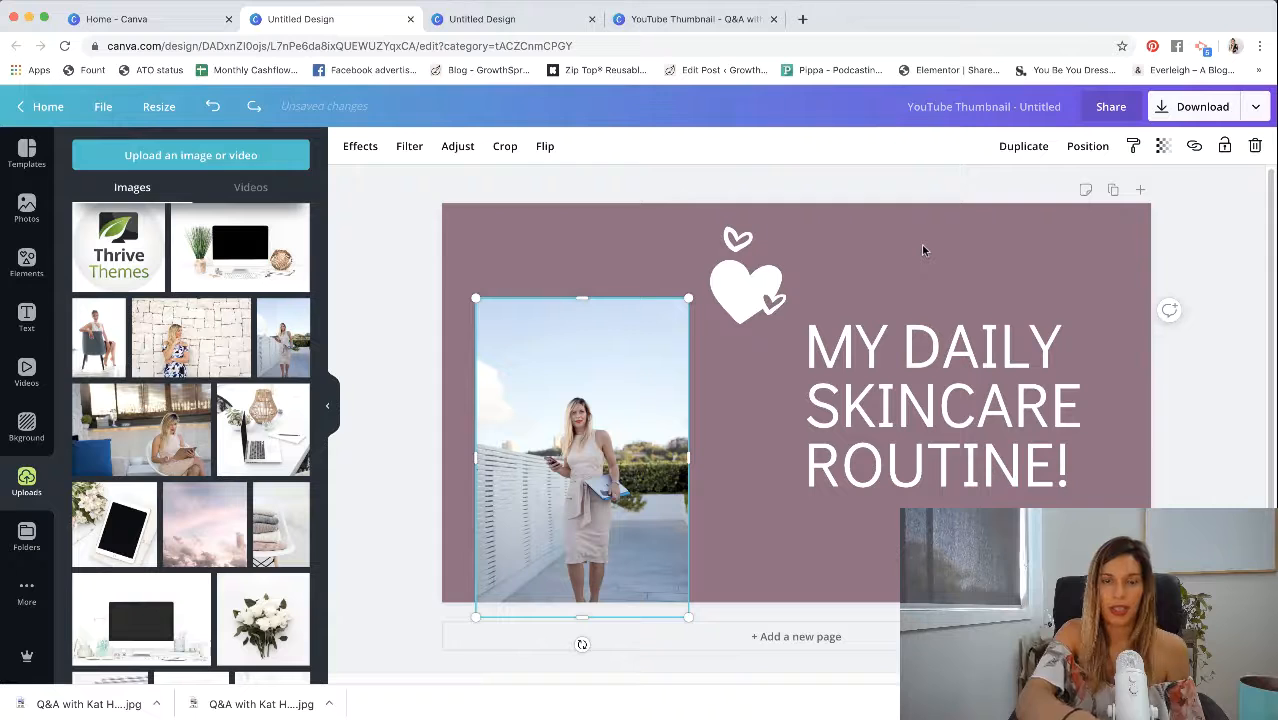
- Move the portrait slightly up within the page and remove its background with Background Remover
left_click_drag(598, 370, 620, 320)
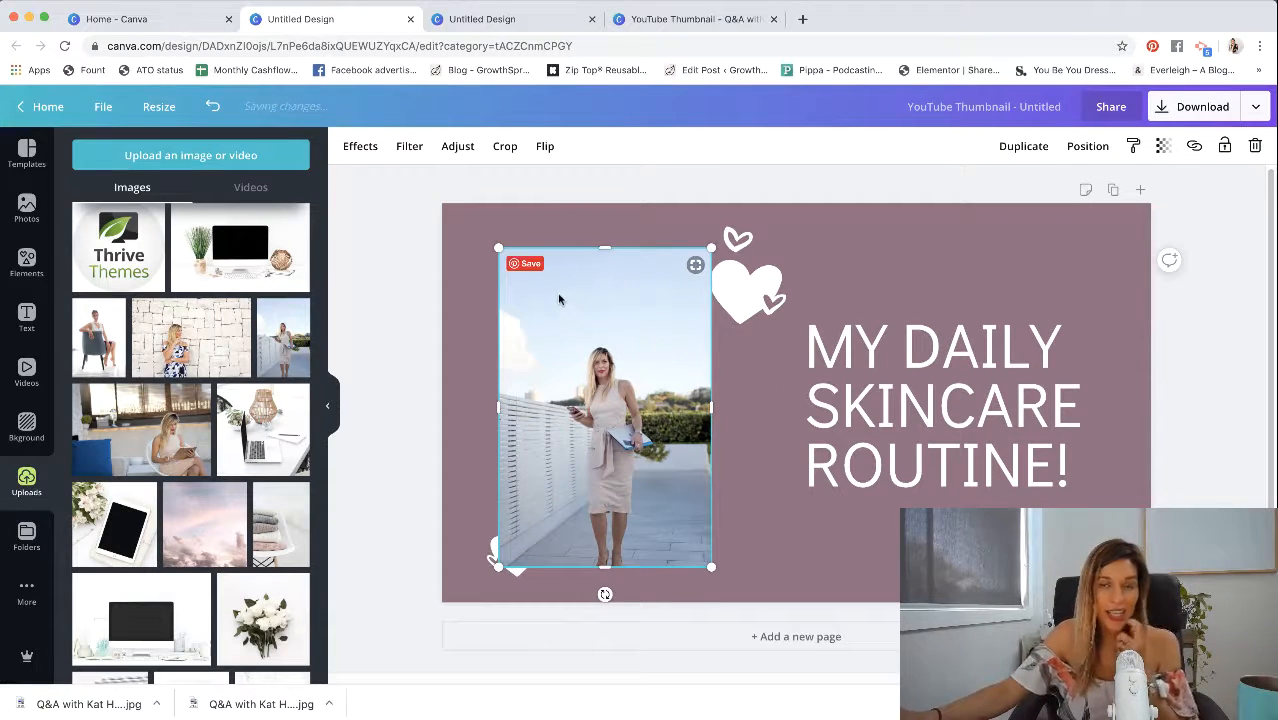
left_click(358, 147)
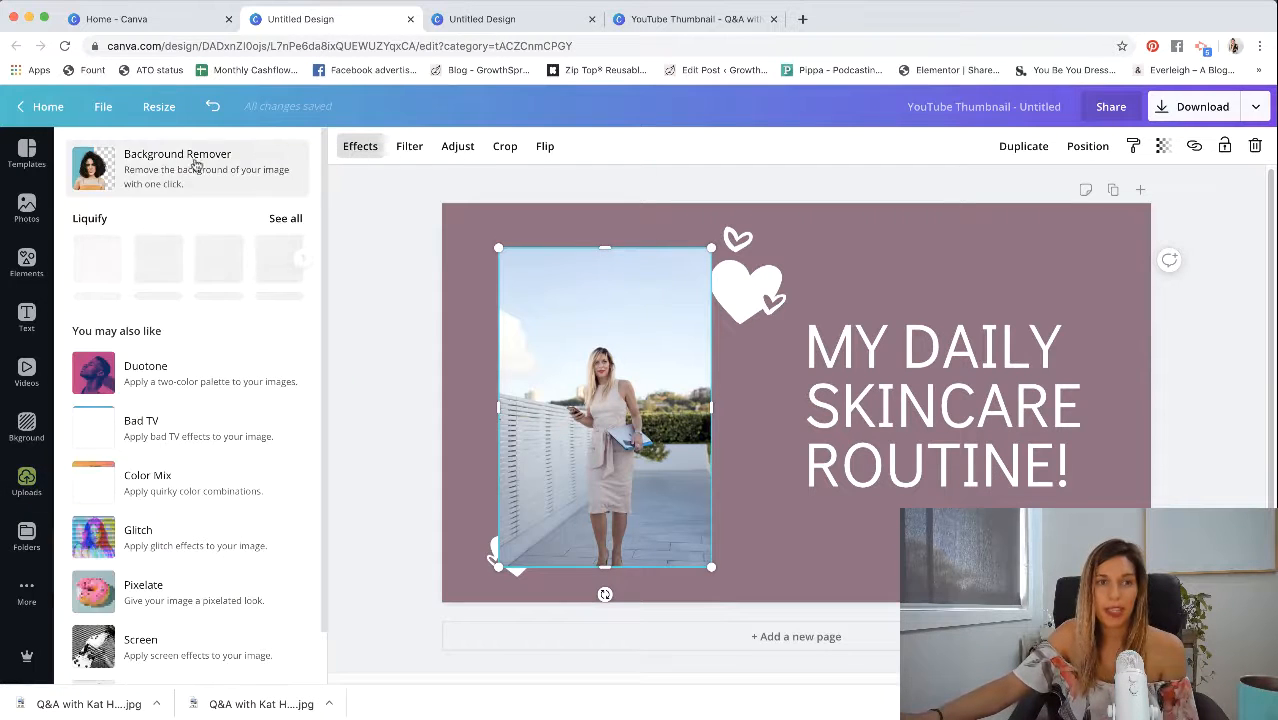
left_click(219, 168)
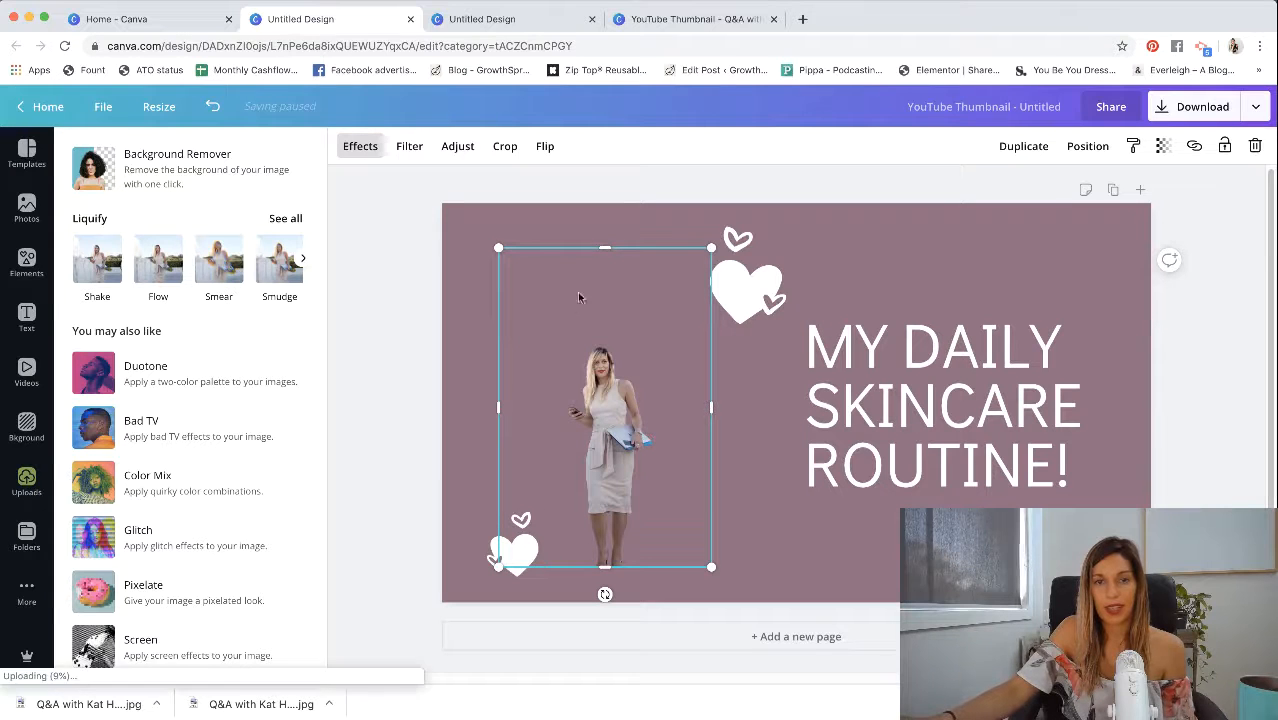
- Enlarge the cut-out woman to a half-length figure filling the page height beside the title text
left_click_drag(604, 247, 604, 100)
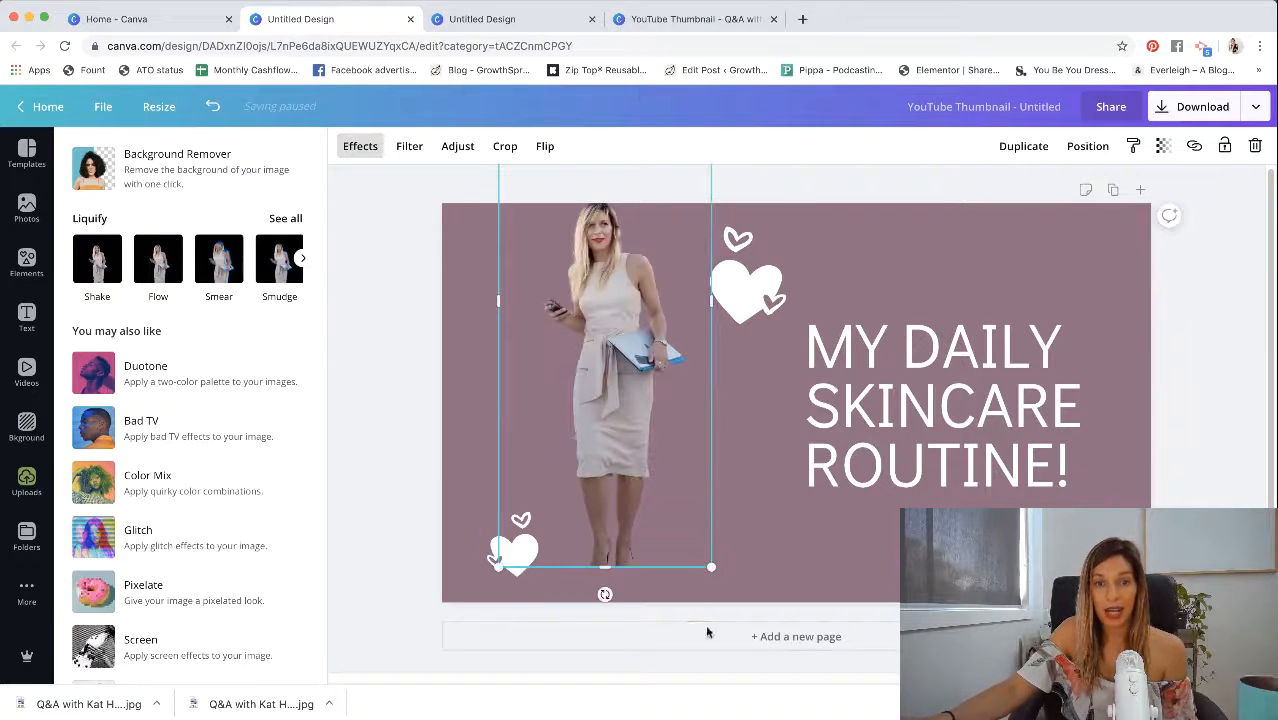
left_click_drag(601, 567, 602, 662)
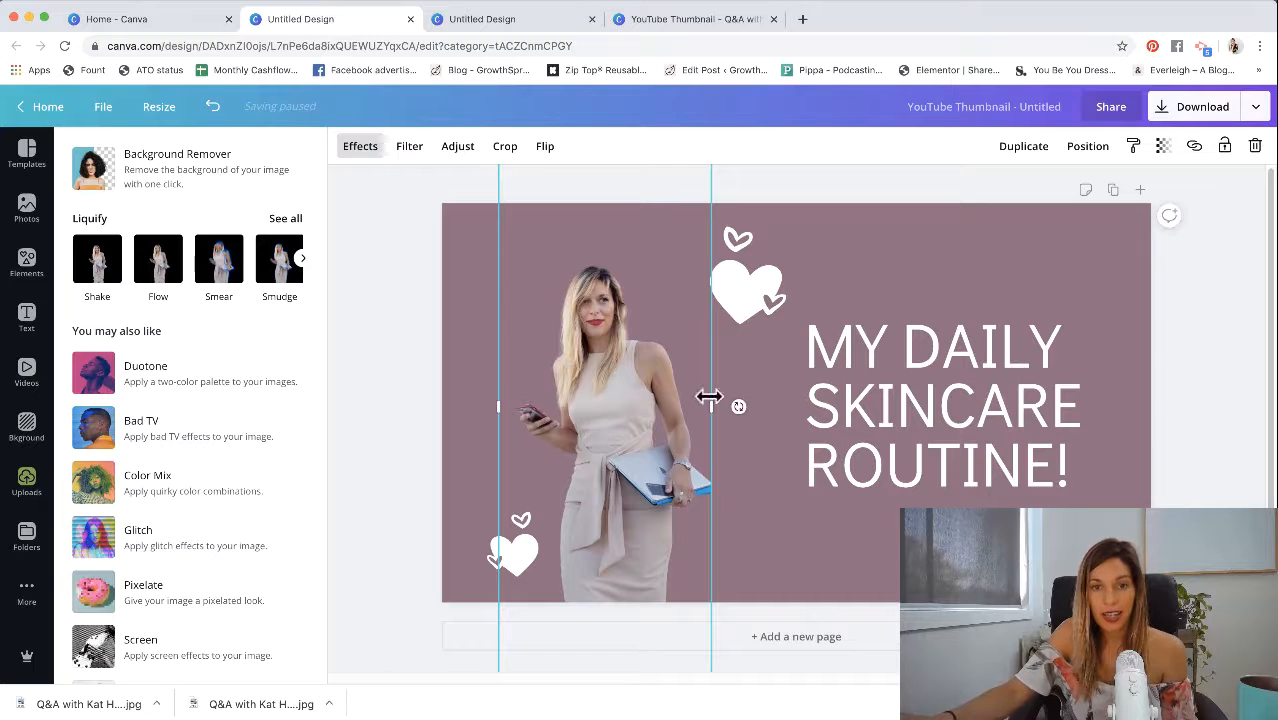
left_click_drag(711, 409, 1137, 408)
left_click_drag(732, 382, 699, 478)
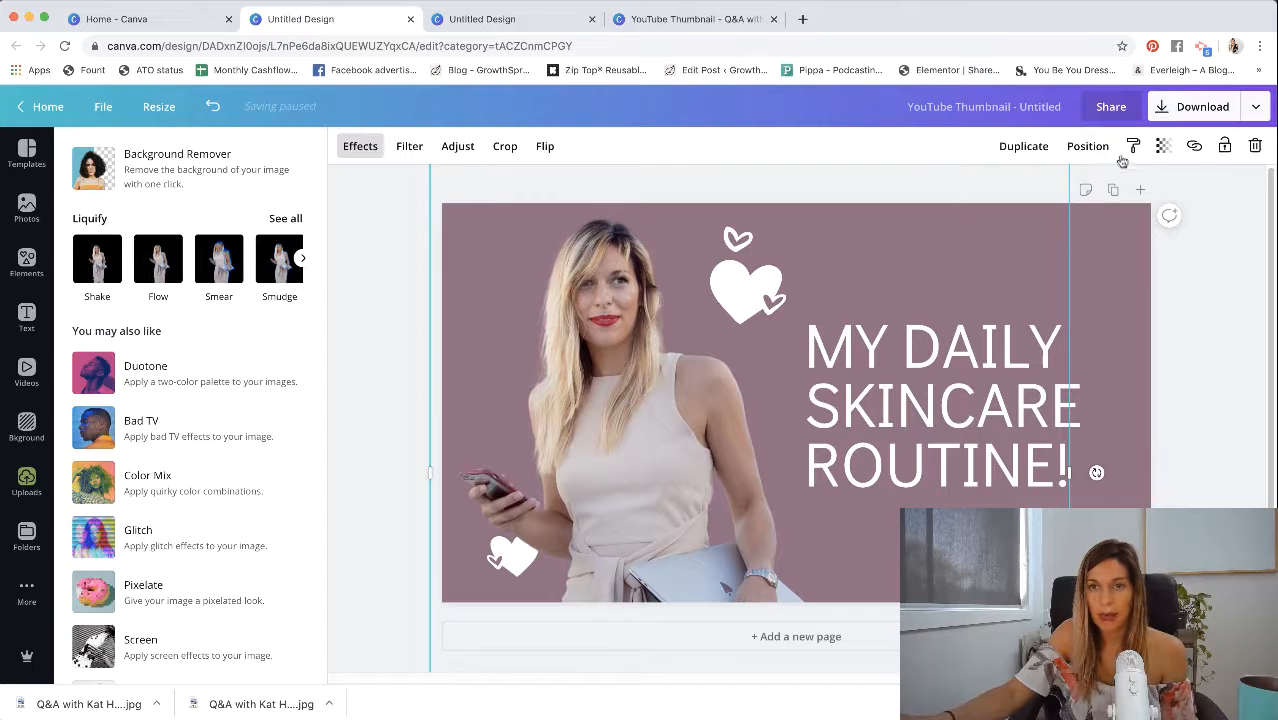
- Send the cut-out woman backward one layer behind the lower hearts and nudge her slightly to the right
left_click(1088, 146)
left_click(1041, 191)
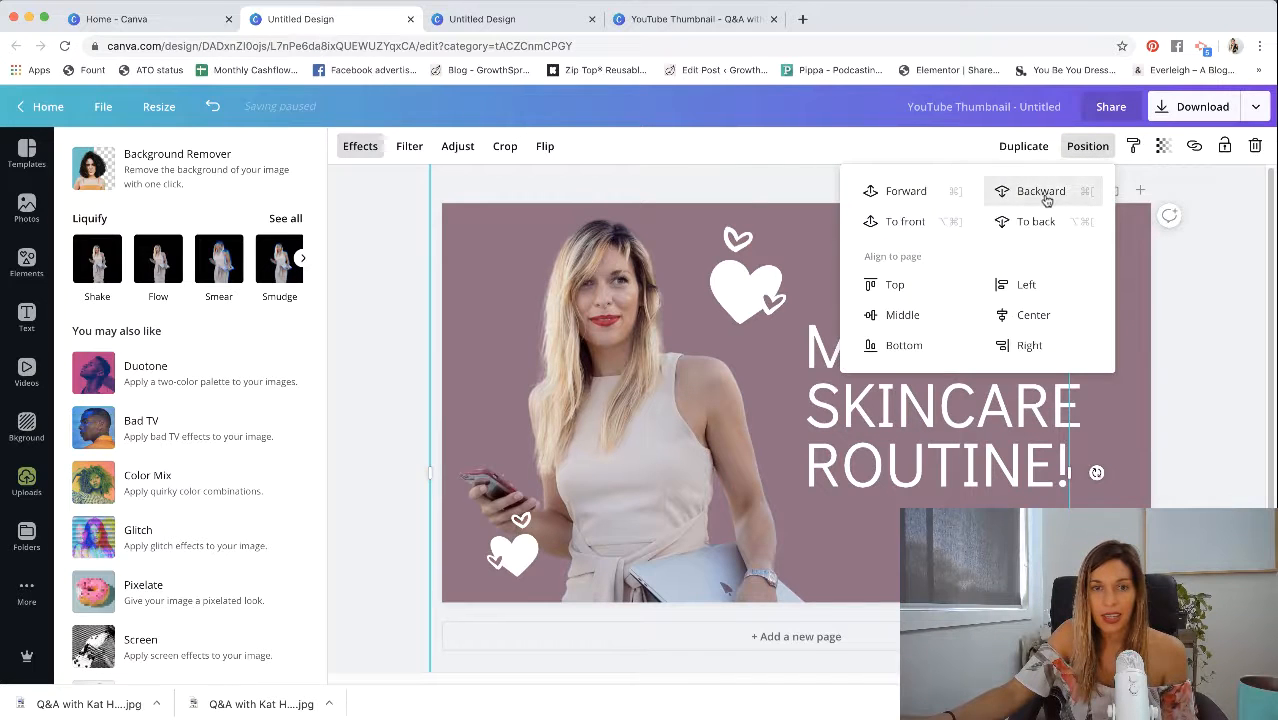
left_click(1201, 314)
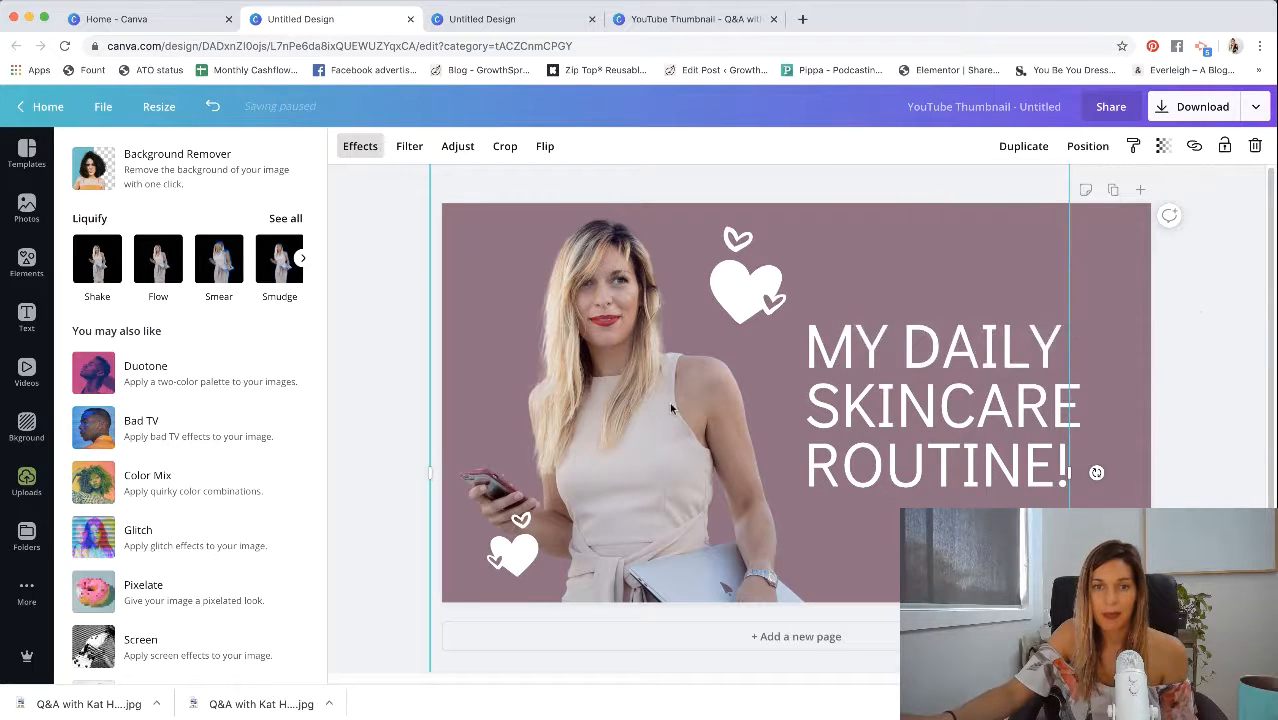
left_click_drag(673, 405, 685, 403)
- Replace the whole title text with "MY FAVOURITE MOBILE APPS"
left_click(975, 428)
double_click(975, 428)
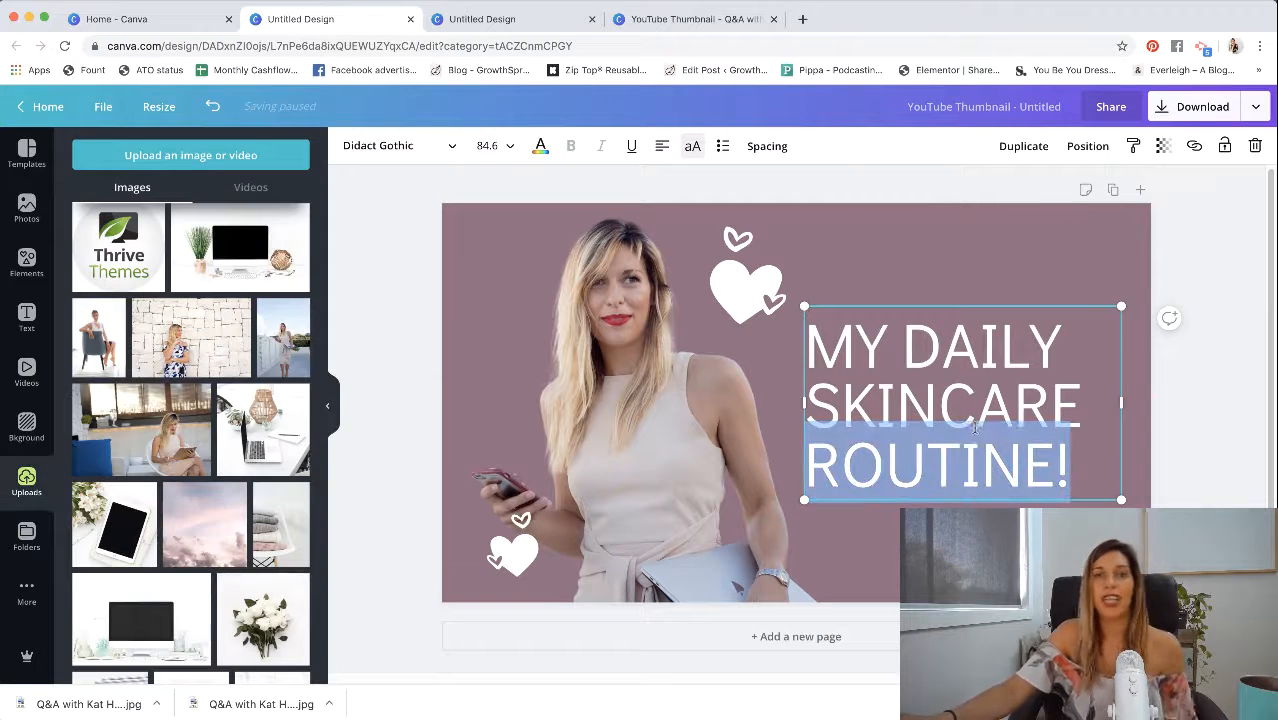
left_click_drag(821, 361, 1090, 466)
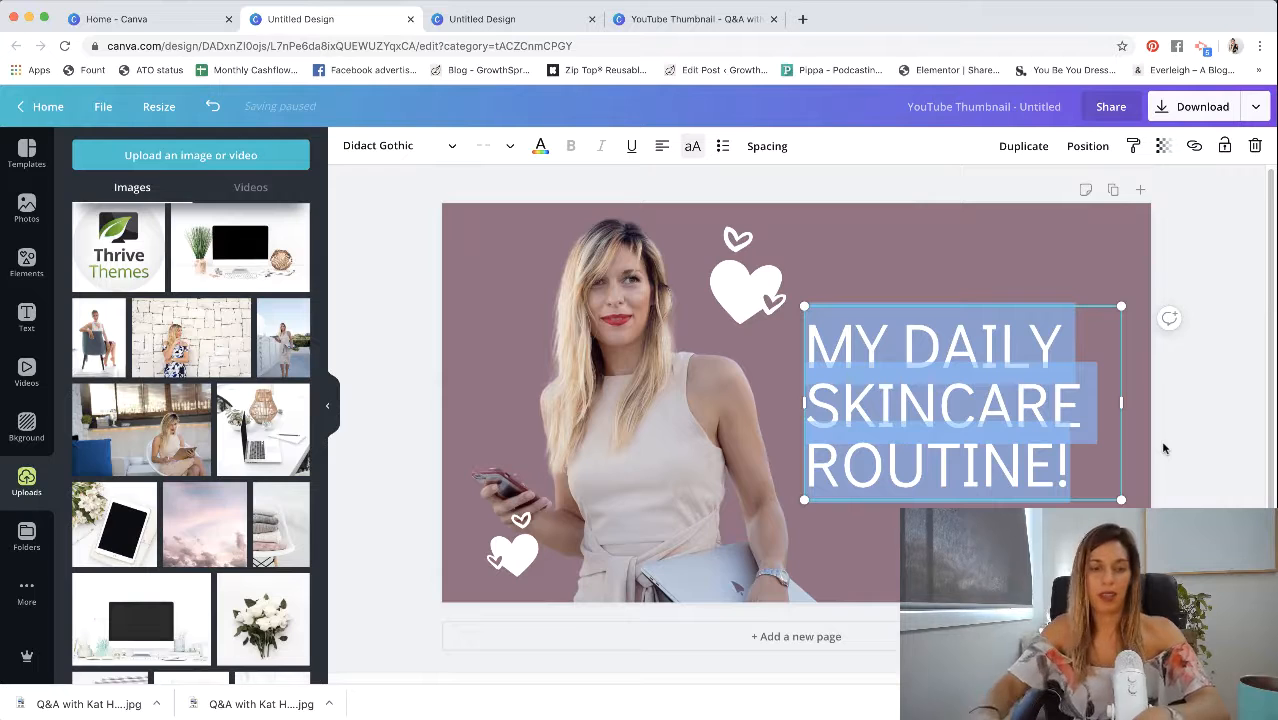
type("MY FAVOU")
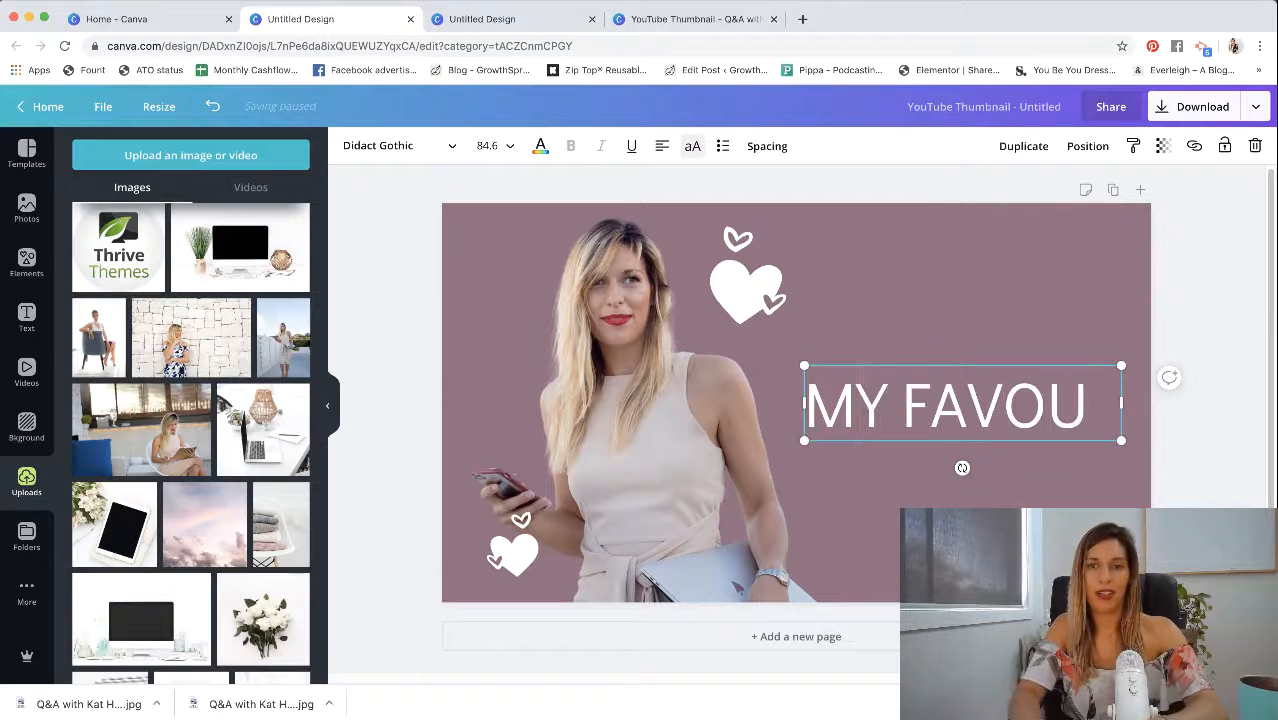
type("RITE")
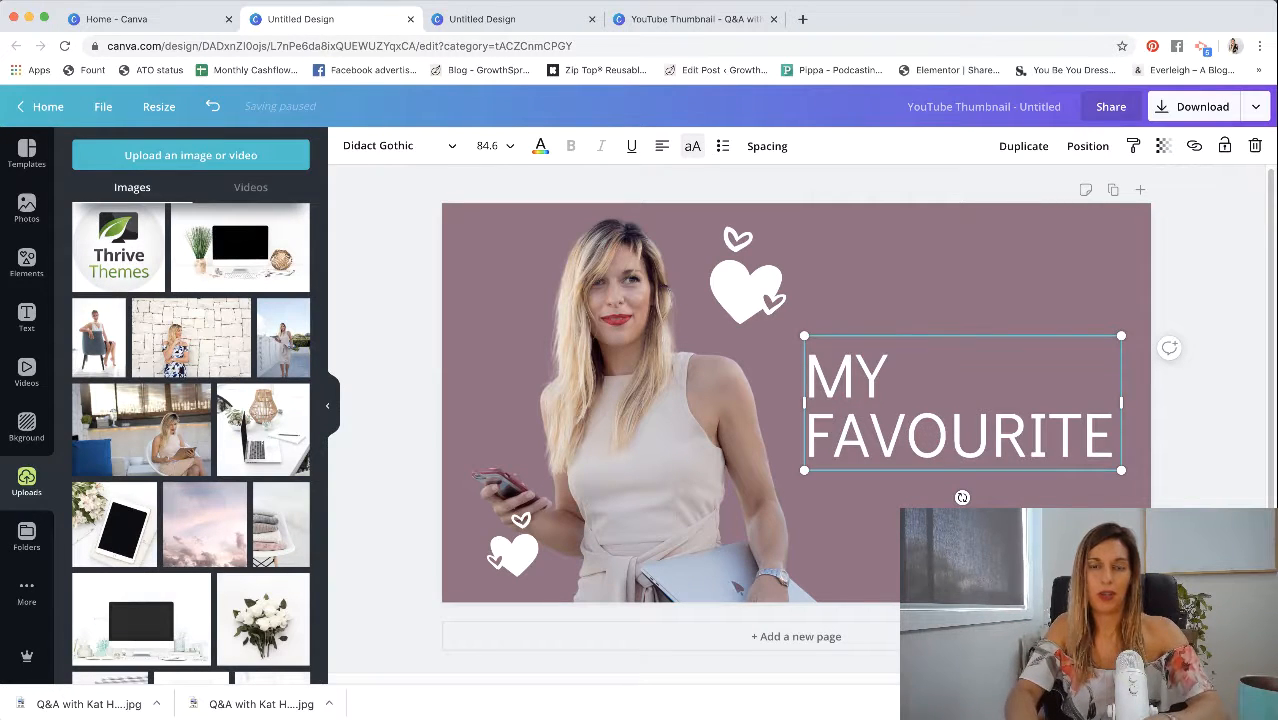
type(" MOBILE APPS")
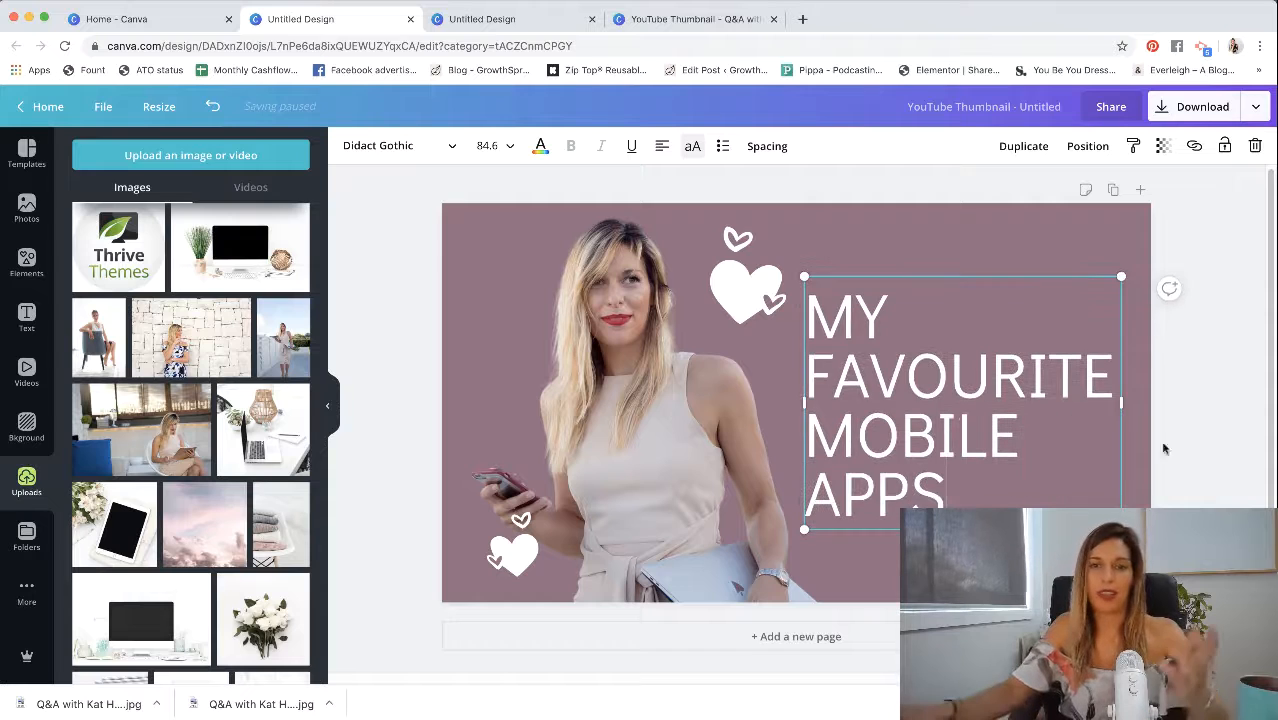
left_click(1178, 387)
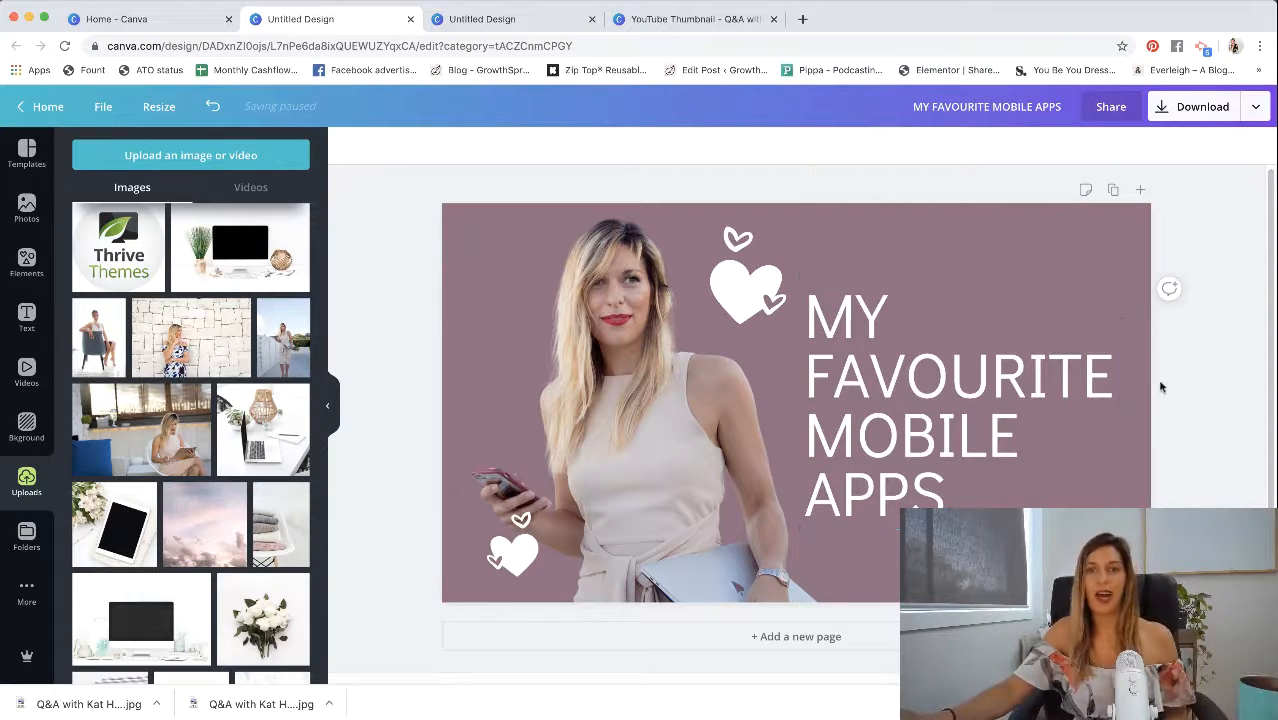
- Try font sizes 36, 144, 104 and 80 on the title text
left_click(936, 413)
left_click(494, 146)
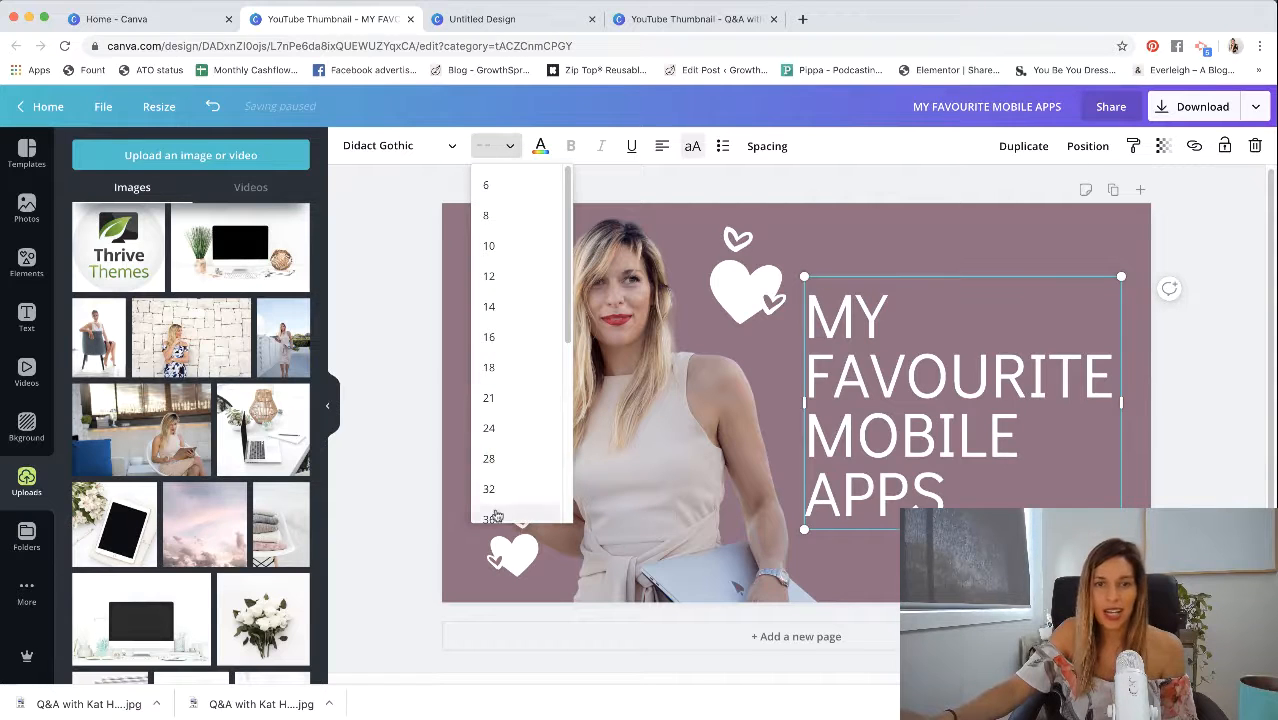
left_click(492, 518)
left_click(494, 146)
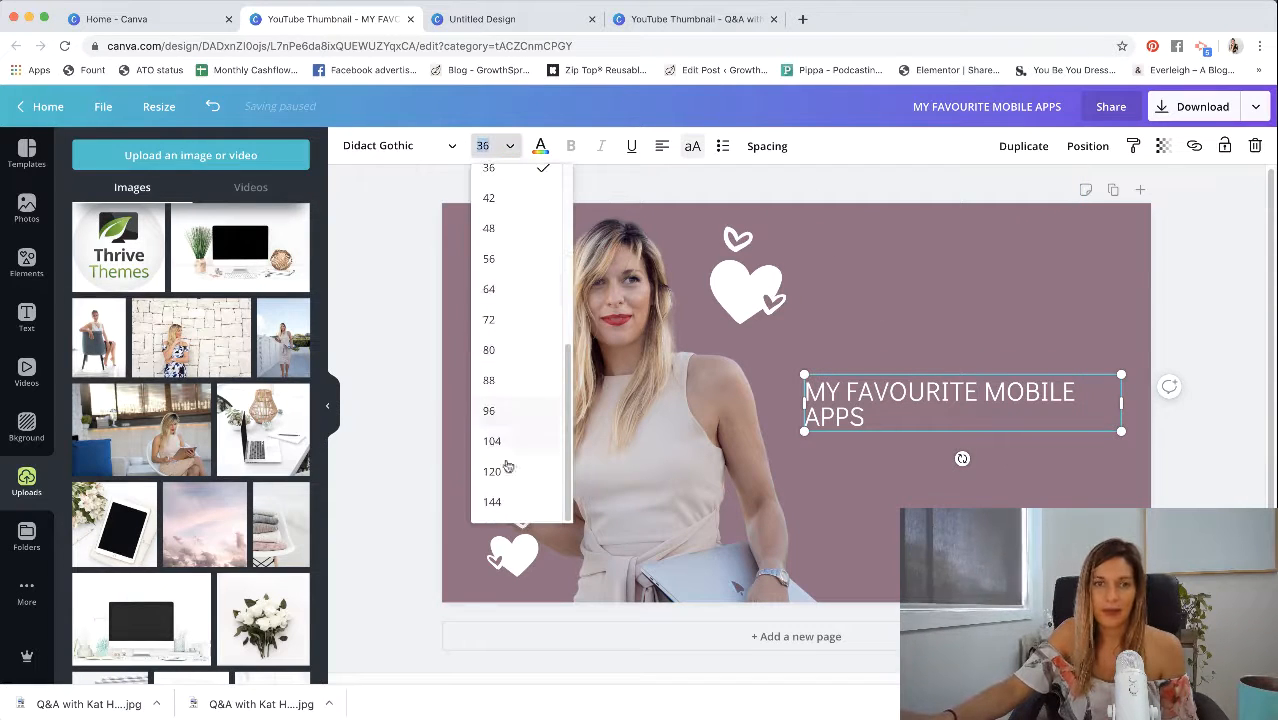
left_click(530, 500)
left_click(508, 145)
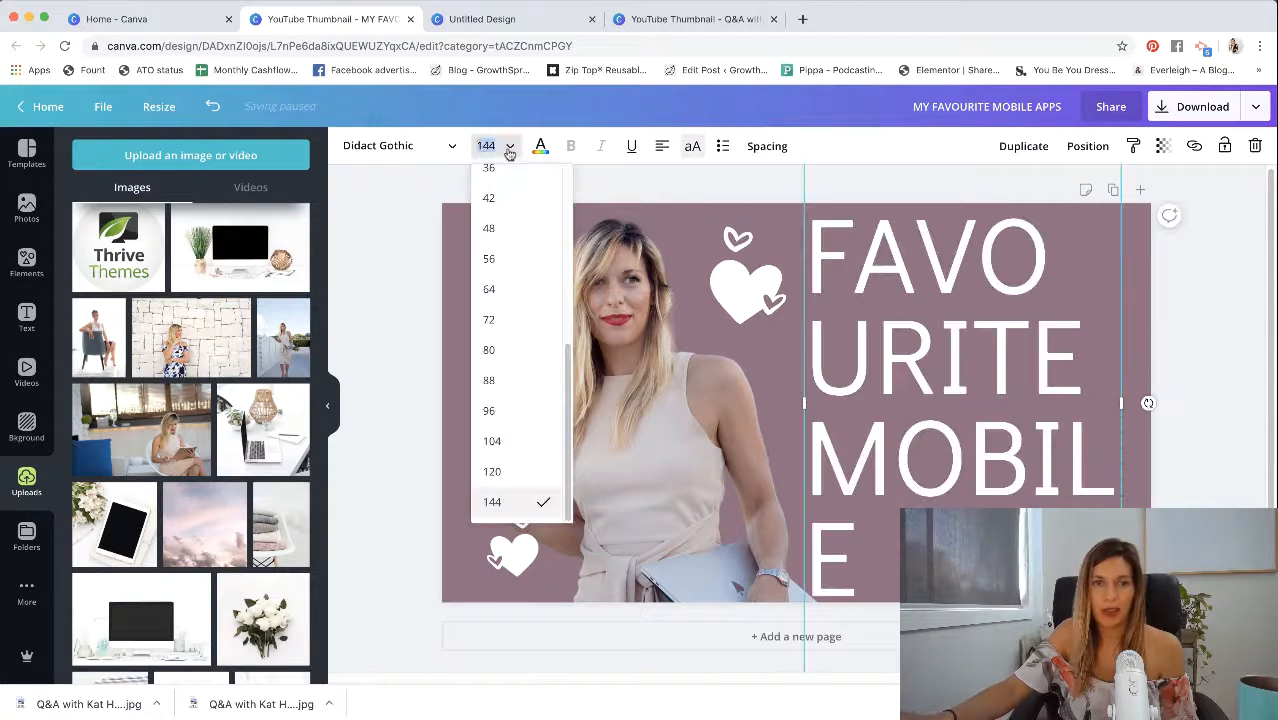
left_click(513, 433)
left_click(494, 146)
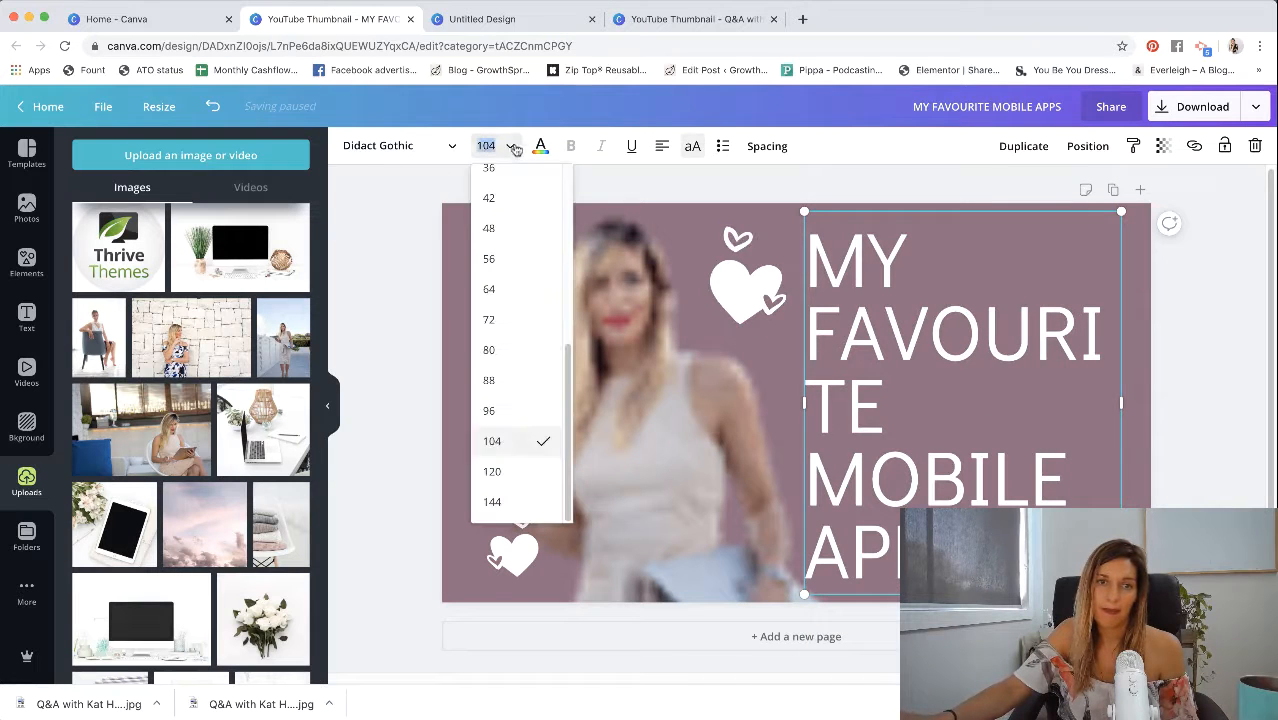
left_click(539, 352)
- Change the title's font to Montserrat and set its size to 64
left_click(398, 145)
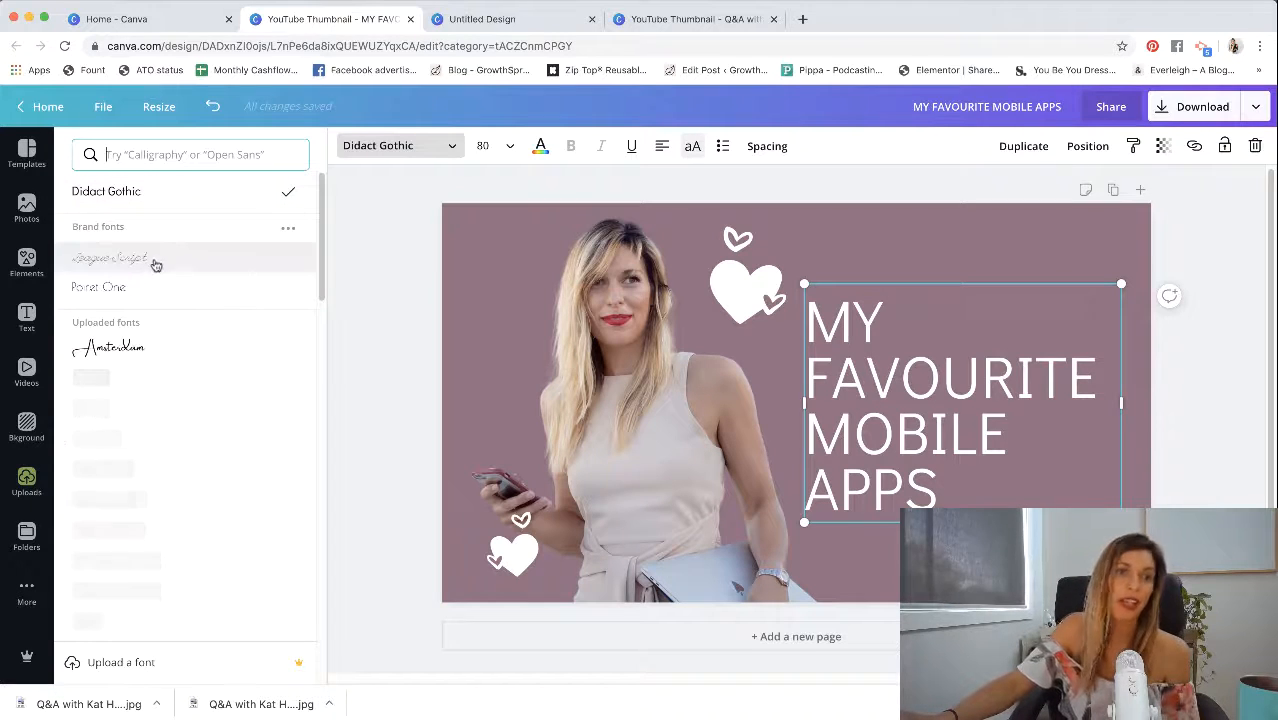
scroll(150, 580, "down", 4)
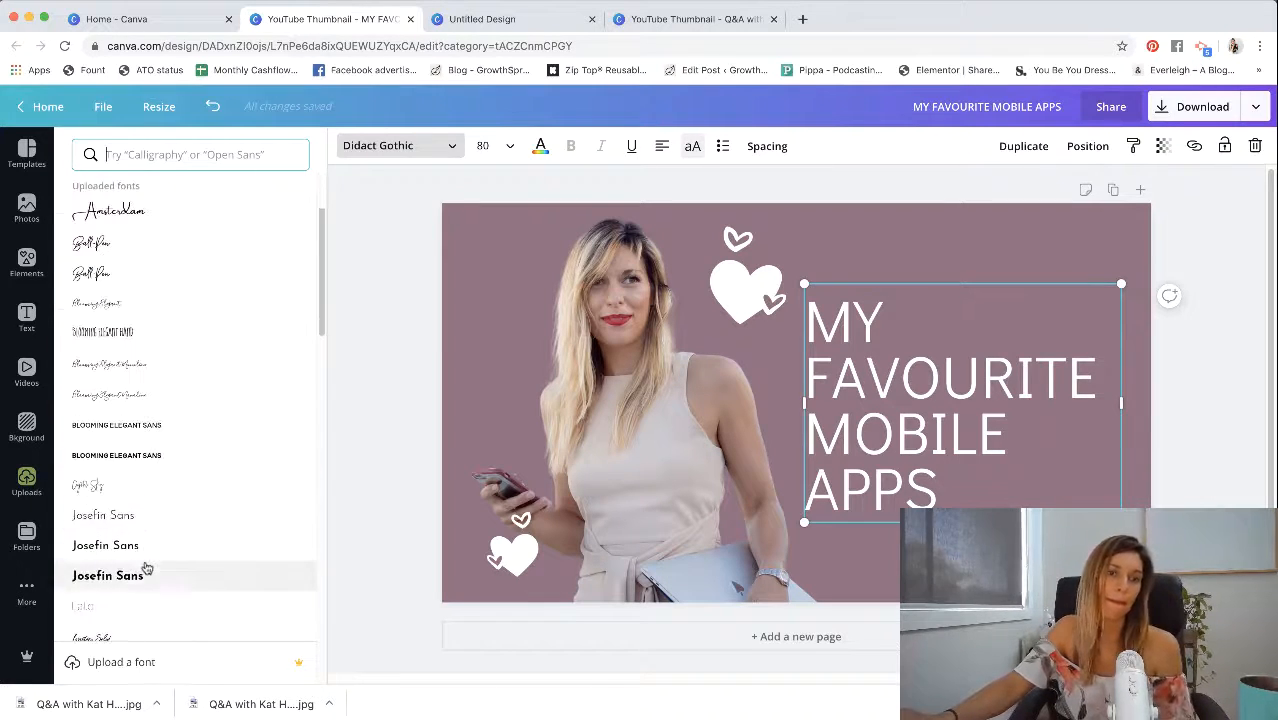
left_click(140, 612)
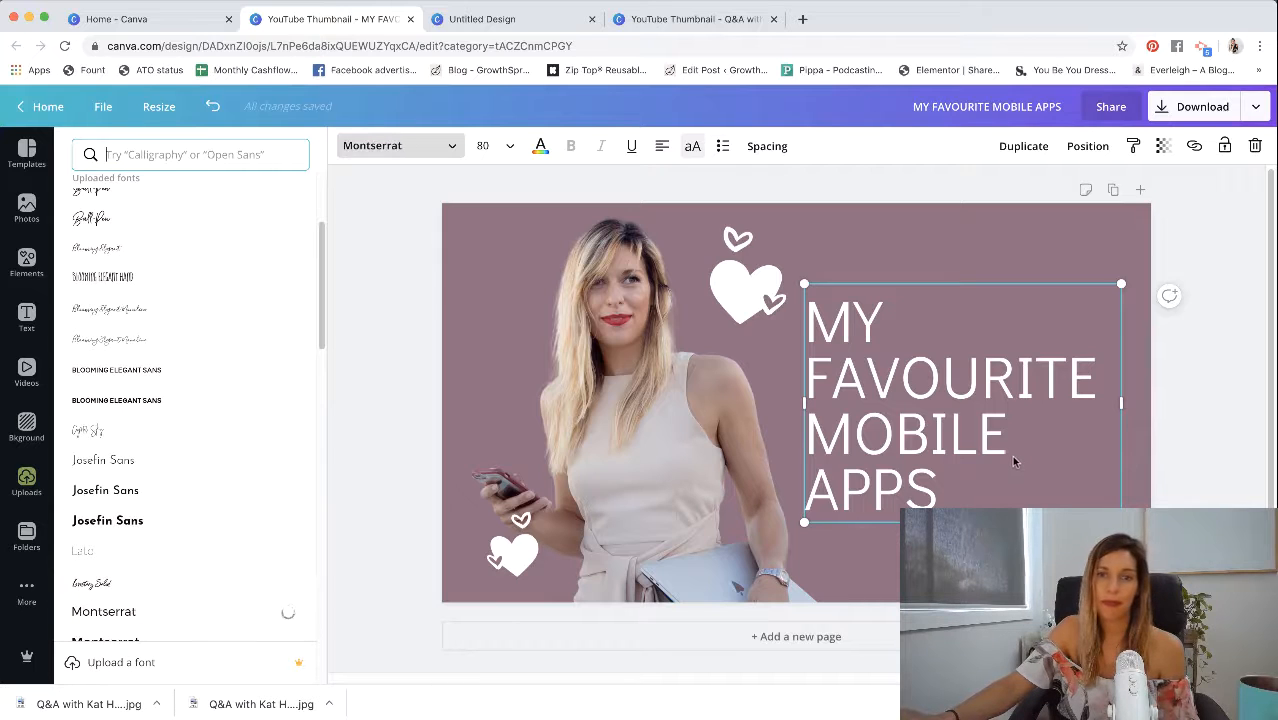
left_click(510, 146)
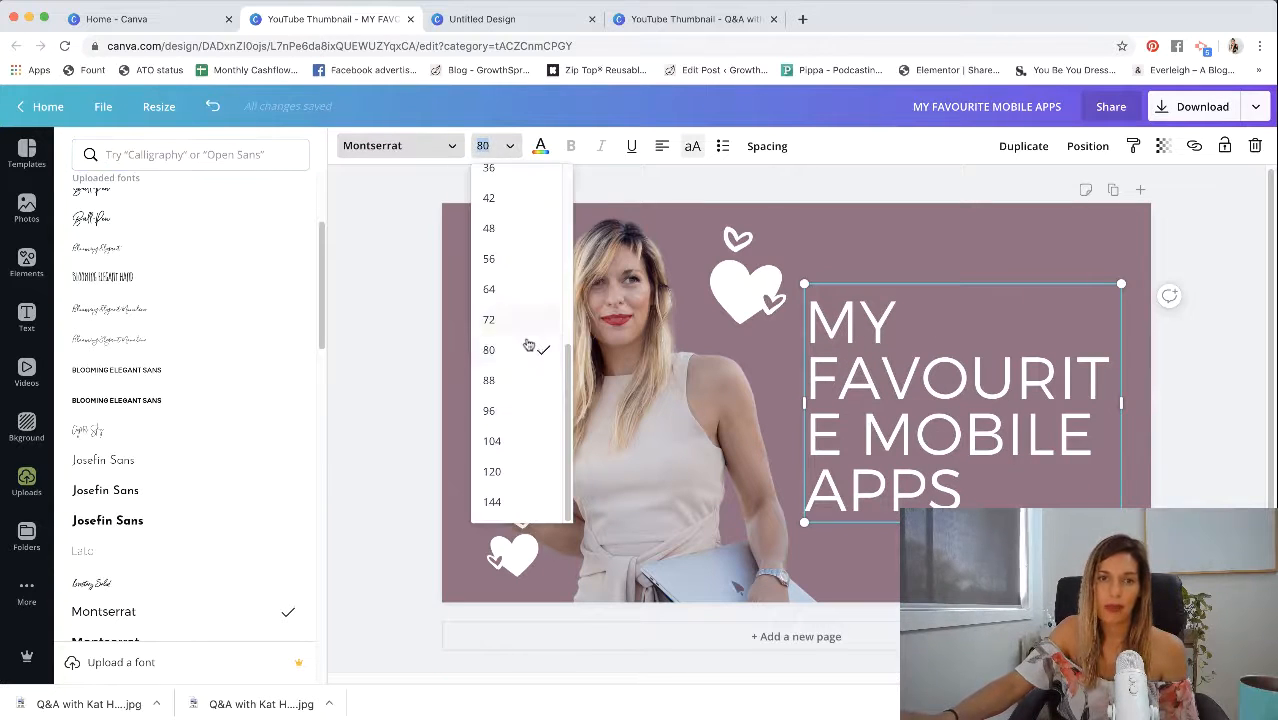
left_click(492, 289)
left_click(970, 277)
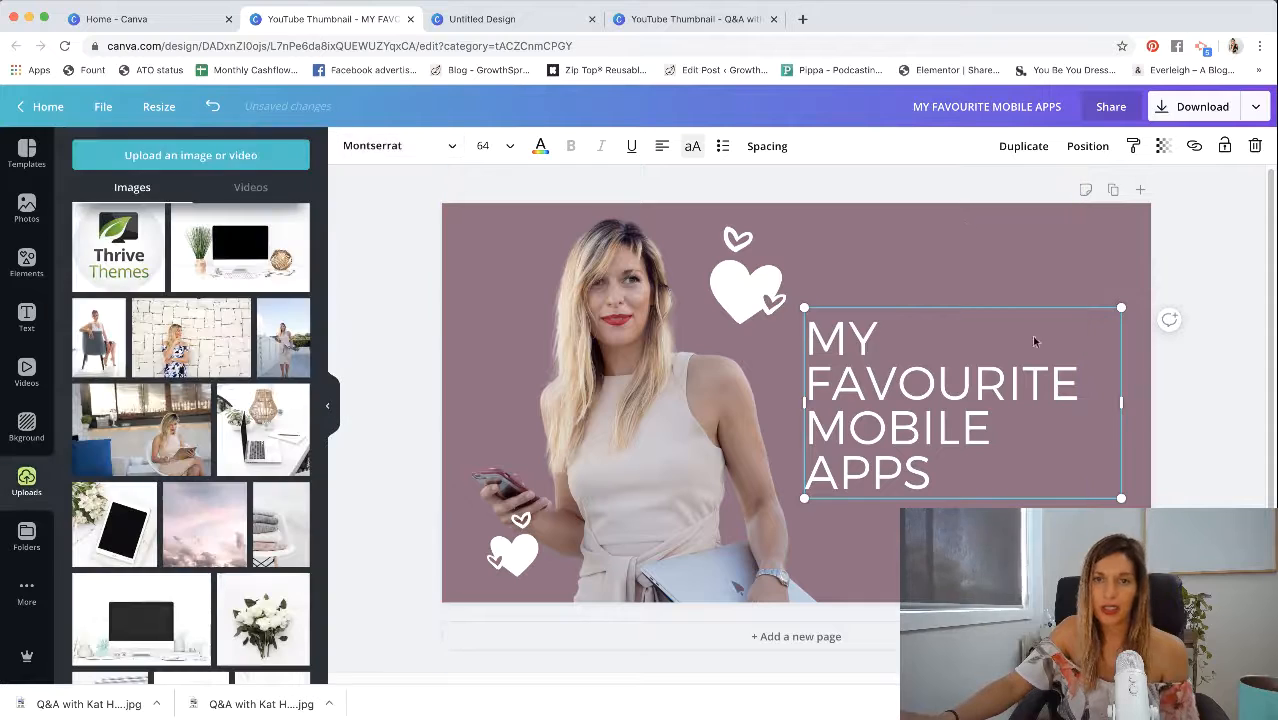
left_click(1176, 355)
- Move the small hearts from the woman's hip up above her phone, beside her shoulder
left_click_drag(753, 495, 755, 497)
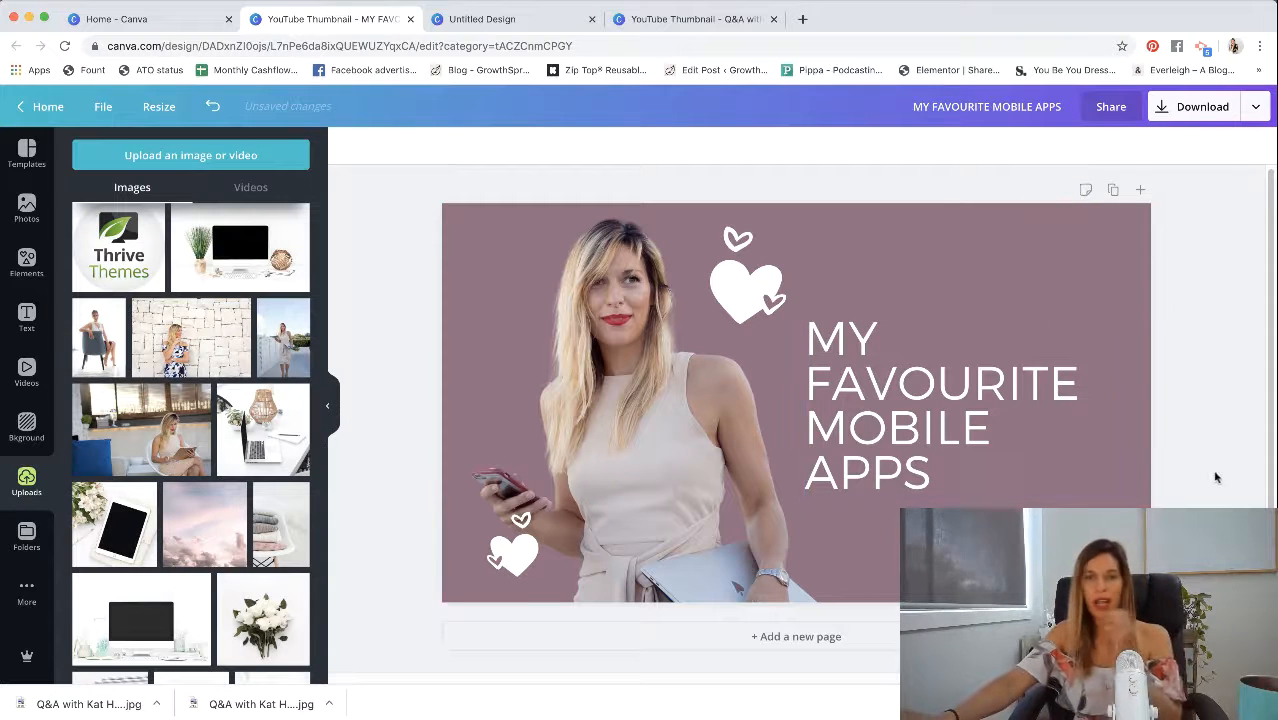
left_click_drag(508, 548, 489, 356)
left_click(1160, 300)
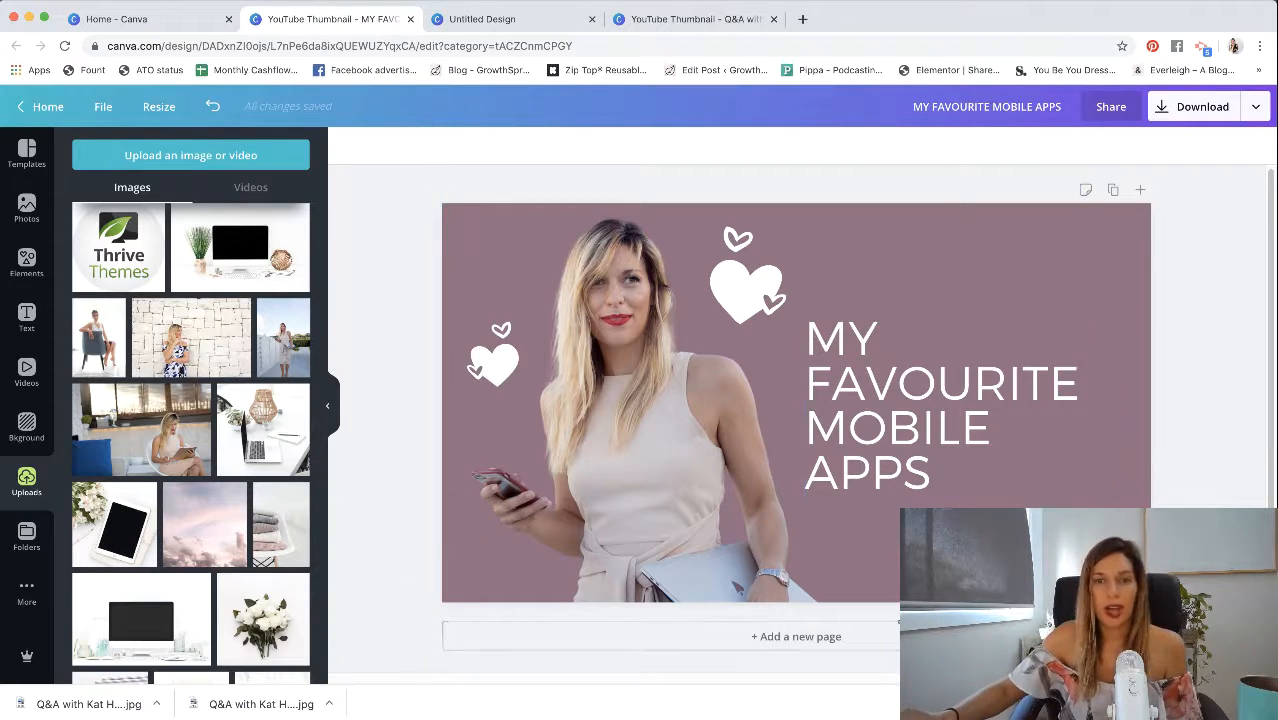
- Add a second page and insert the uploaded photo of the laptop with the wicker lantern
left_click(700, 636)
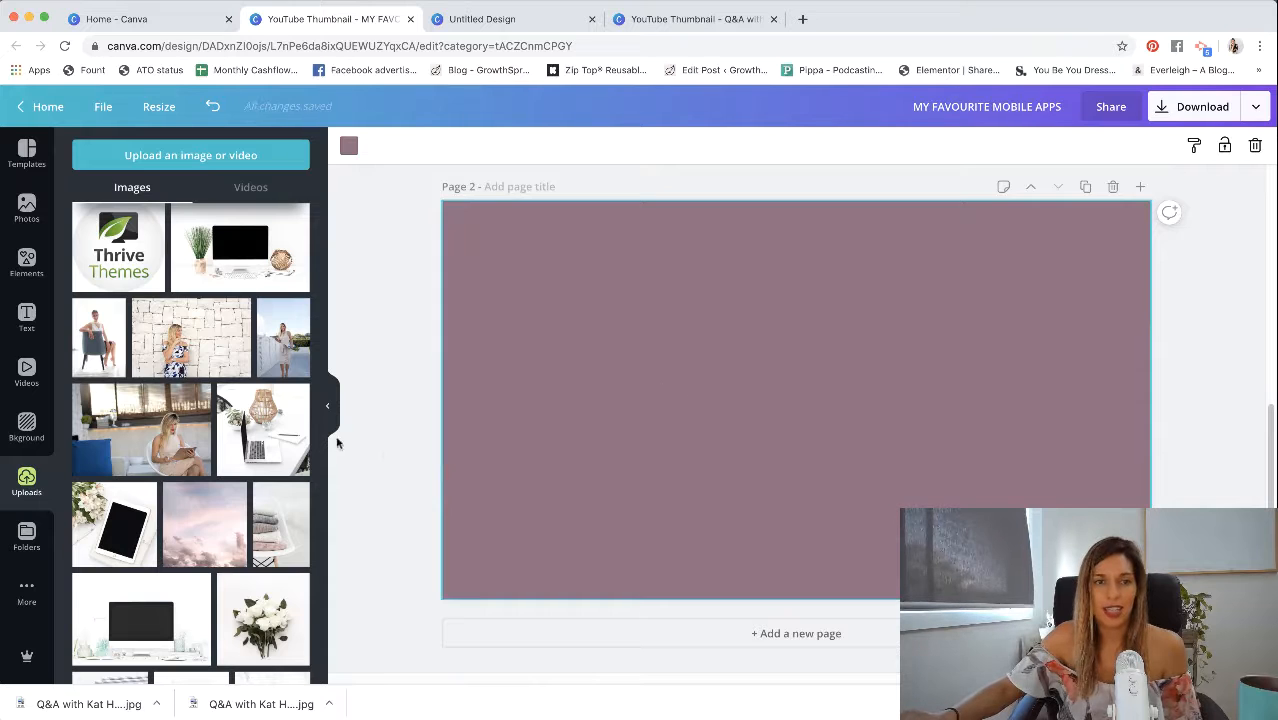
left_click(385, 455)
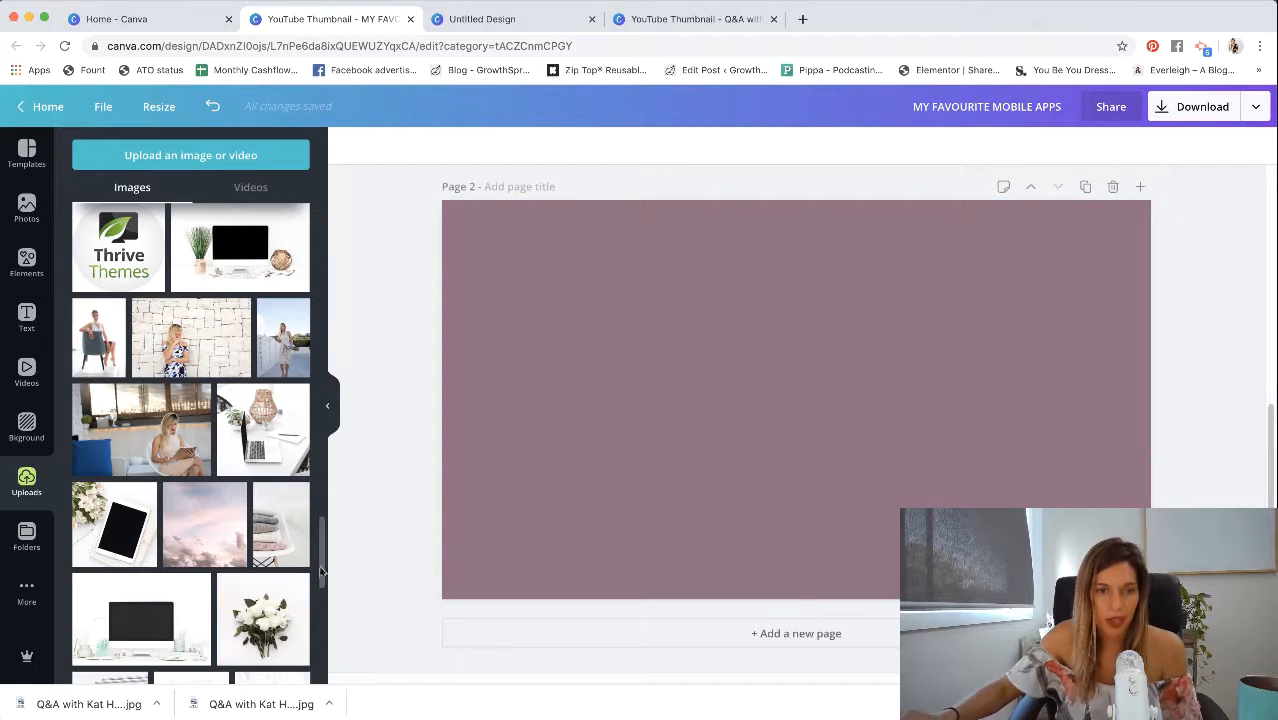
scroll(232, 567, "down", 1)
scroll(232, 567, "down", 2)
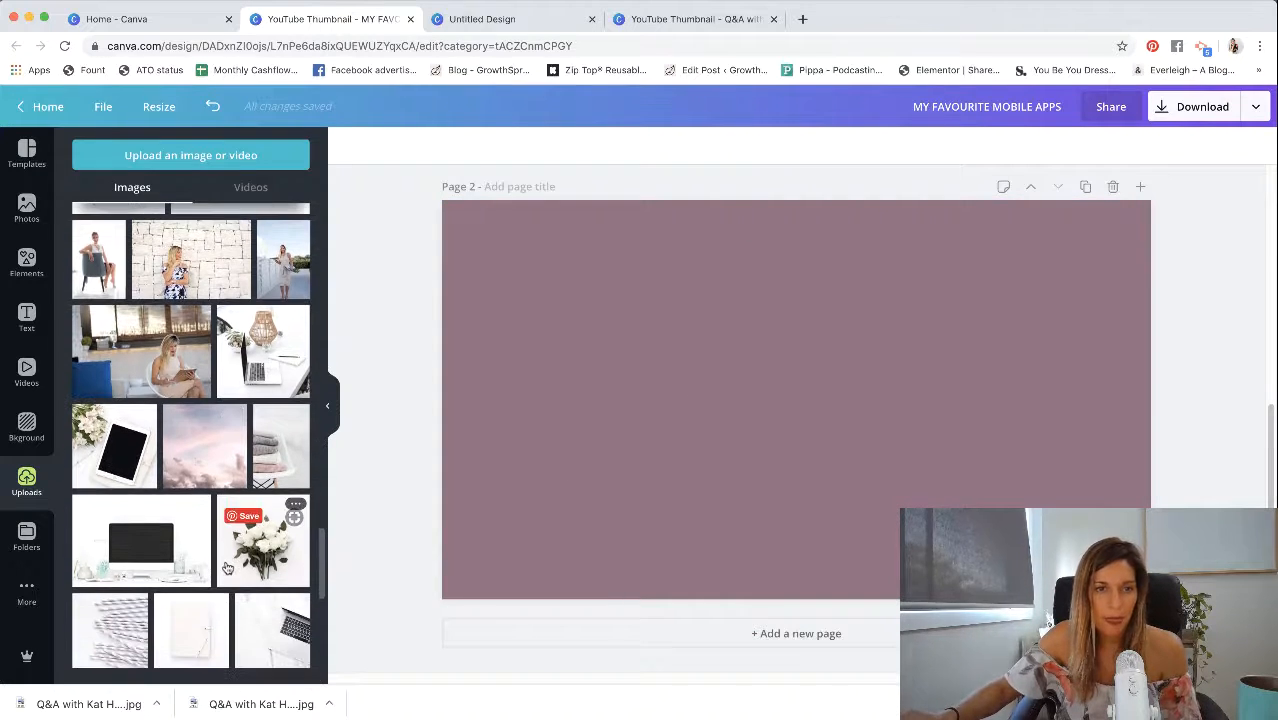
left_click(243, 360)
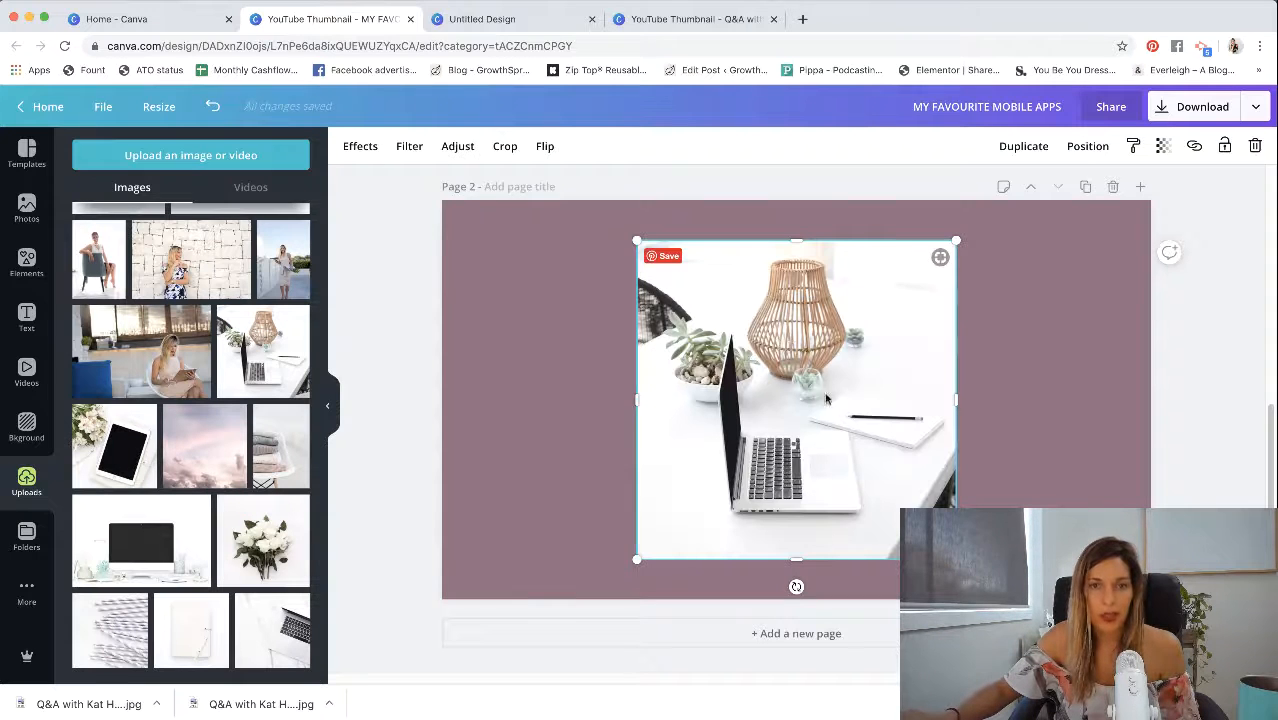
- Remove the laptop photo's background with Background Remover and shift the cut-out left on the second page
left_click(357, 148)
left_click(194, 194)
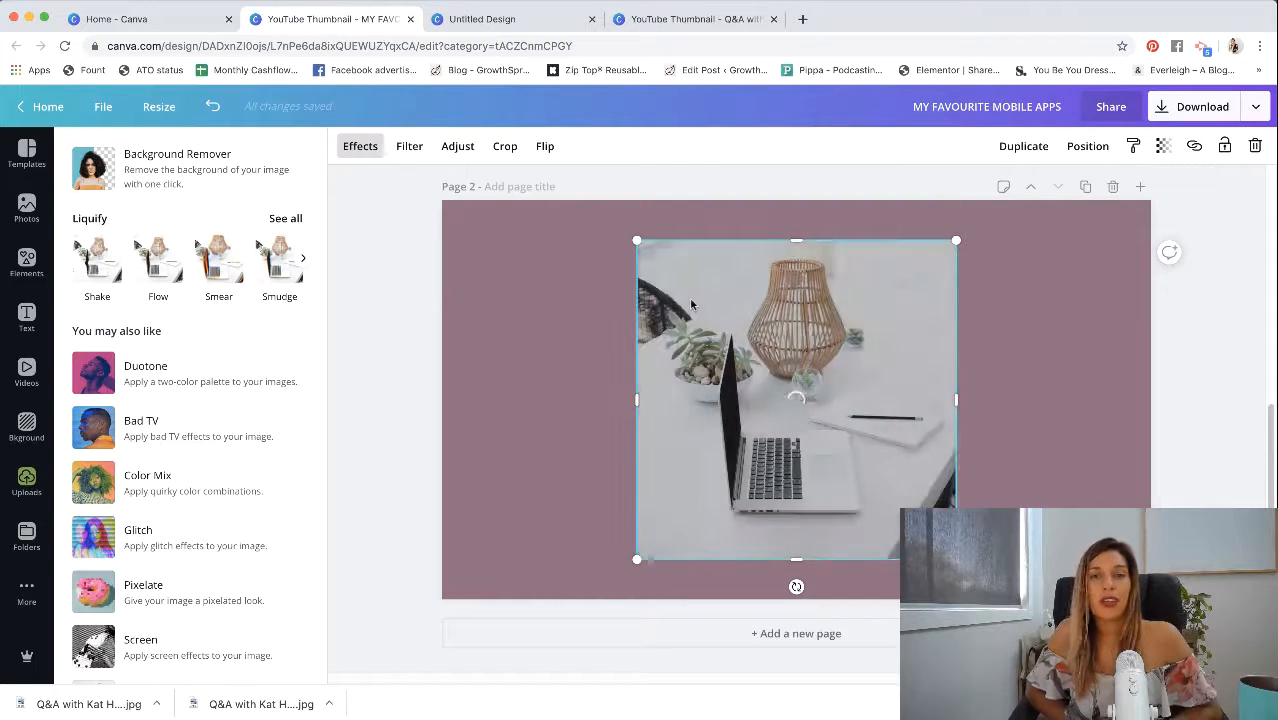
left_click_drag(687, 299, 596, 299)
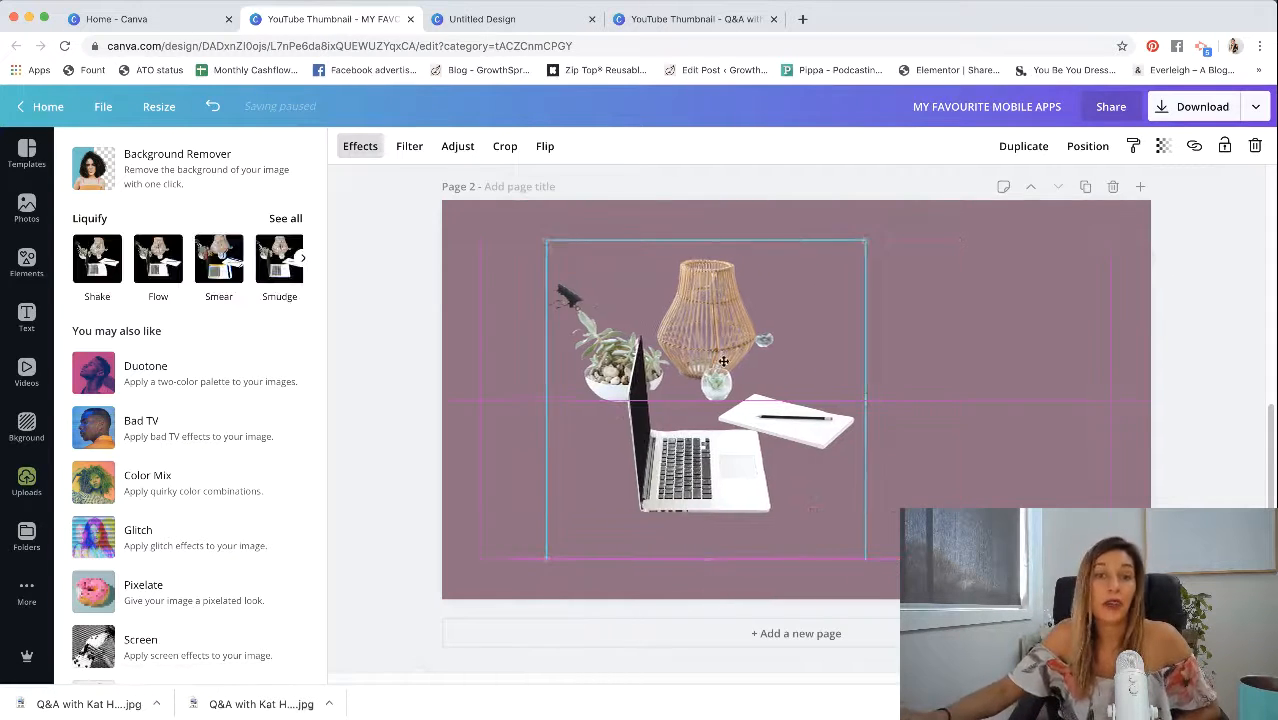
left_click(1004, 458)
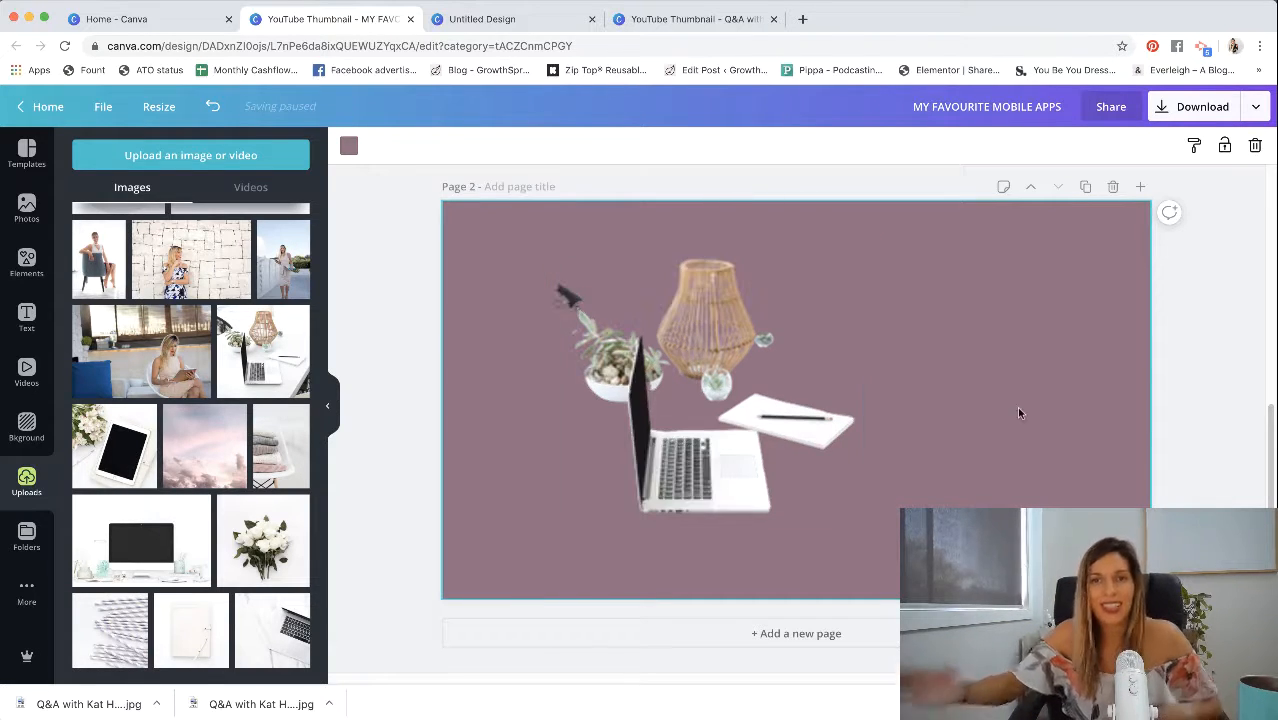
- Delete the second page with the laptop cut-out
left_click(640, 348)
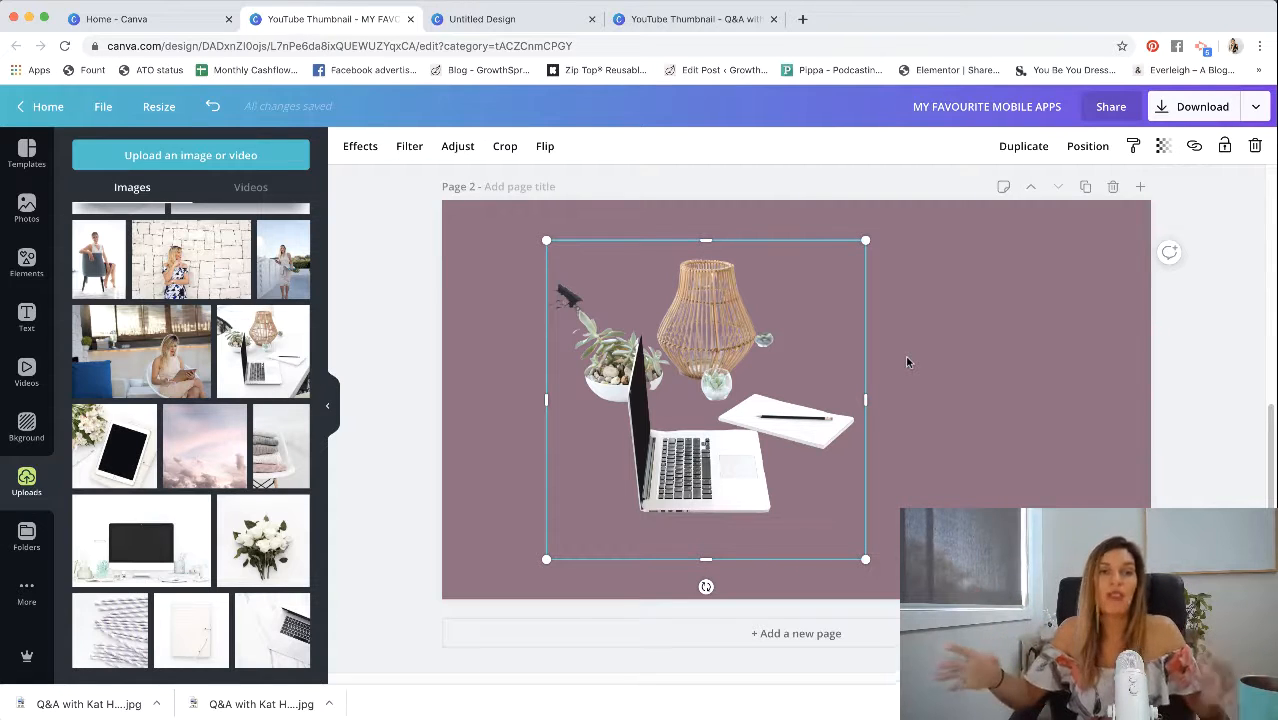
left_click(1167, 251)
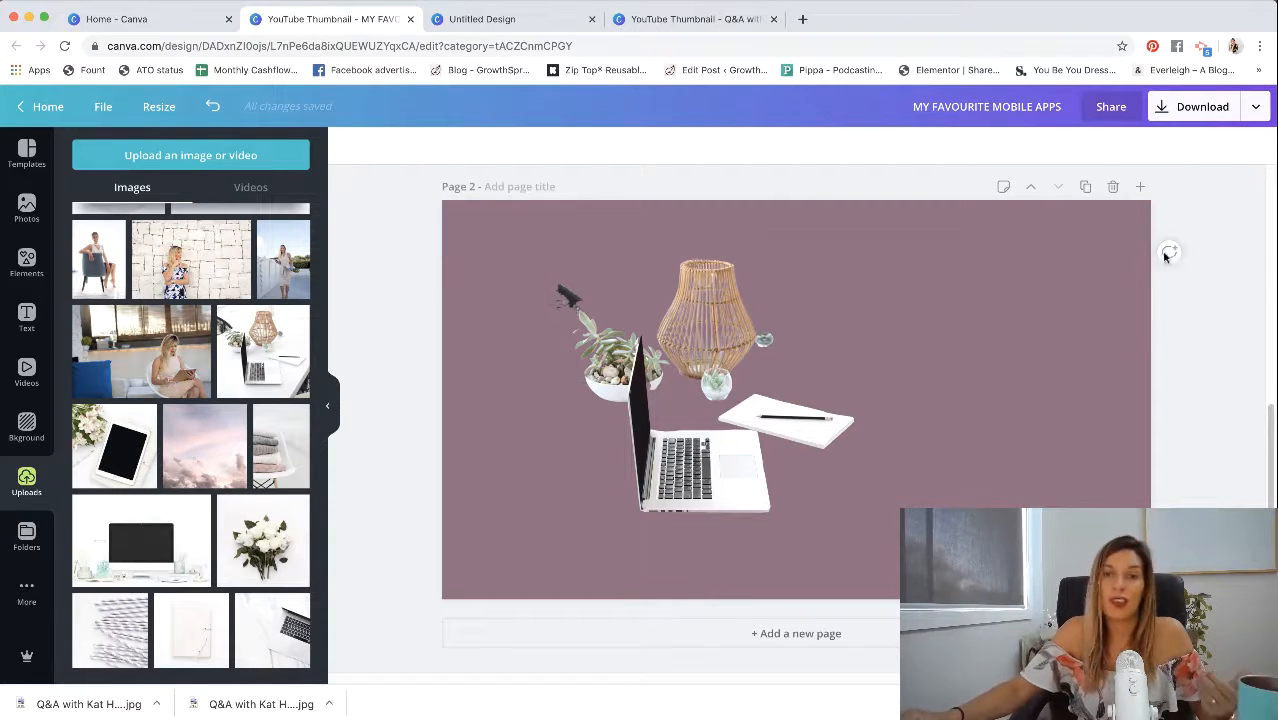
left_click(1113, 186)
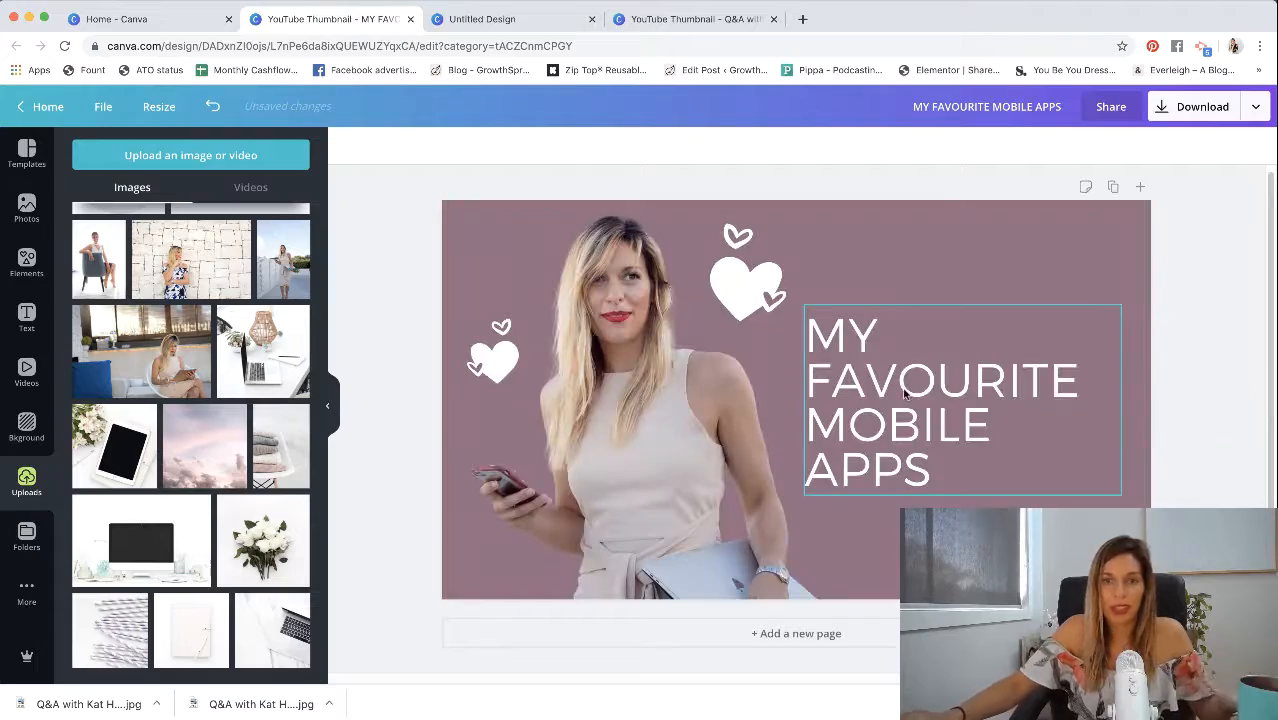